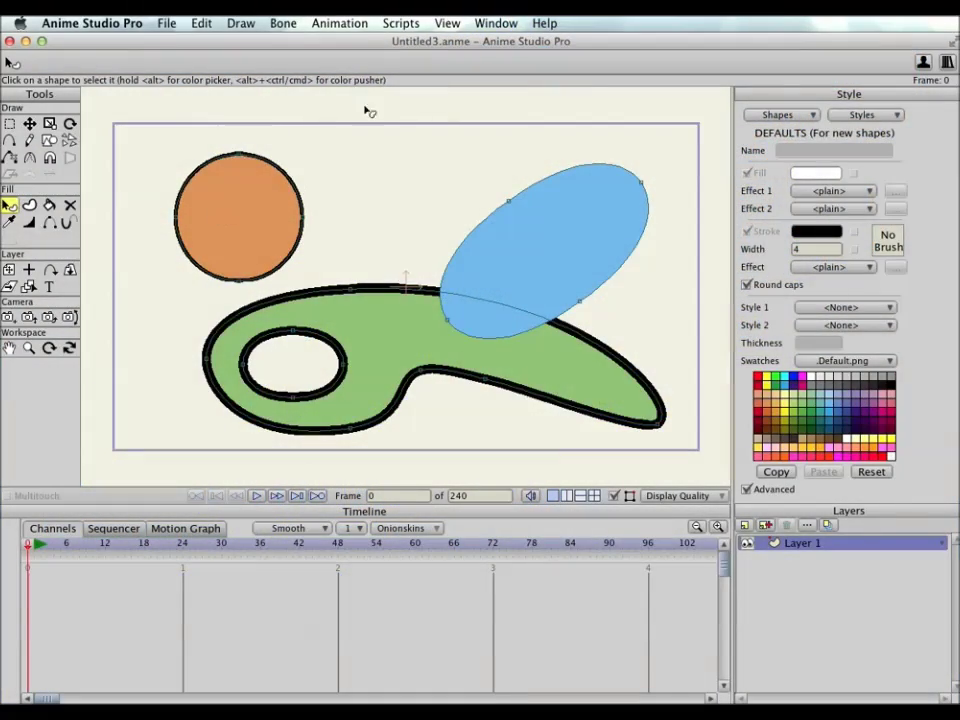
# Step: Select the orange circle, blue ellipse and green hooked shape in turn to compare their styles
pyautogui.click(248, 198)
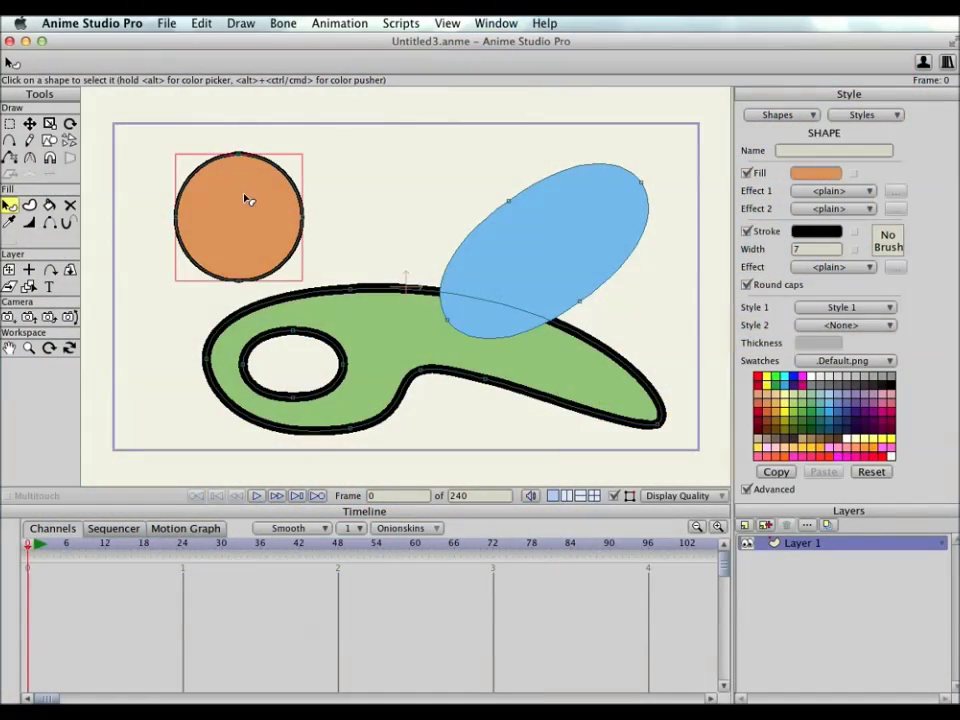
pyautogui.click(529, 204)
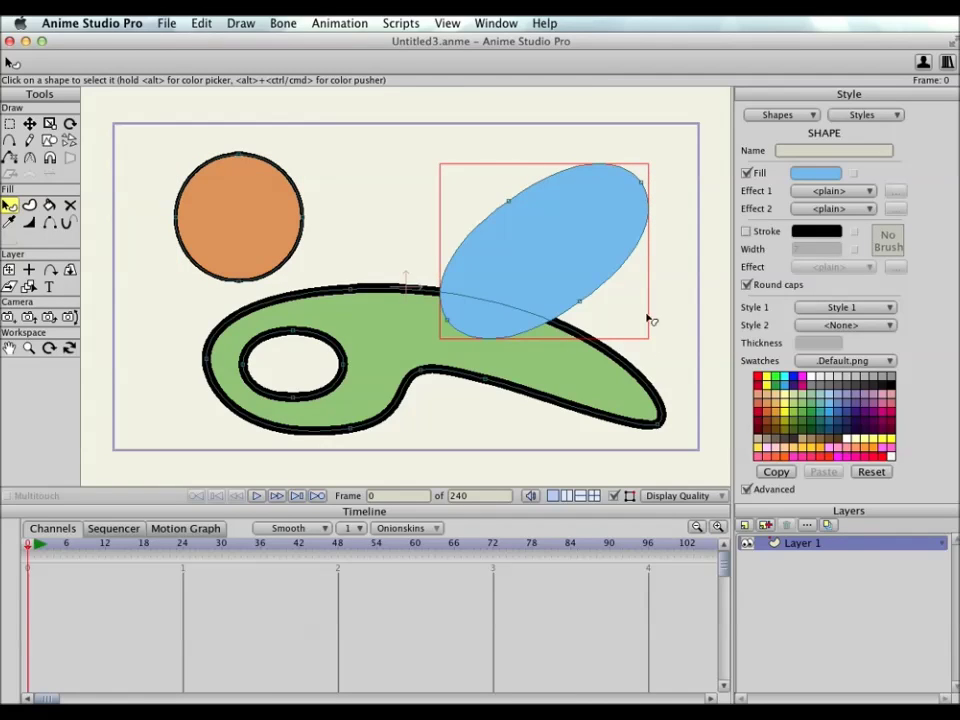
pyautogui.click(395, 330)
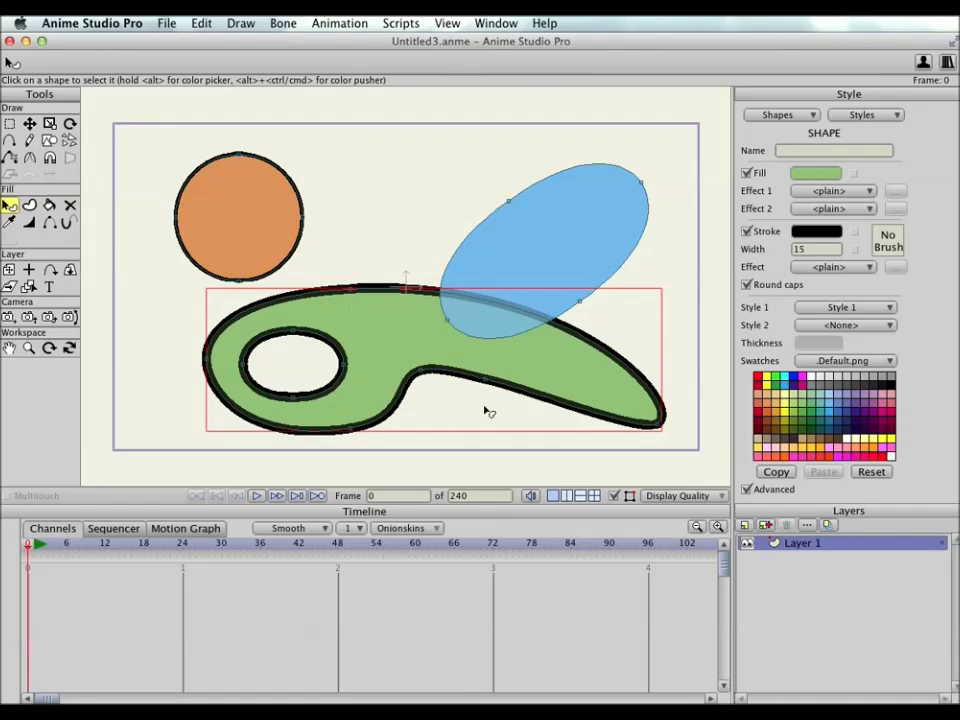
pyautogui.click(474, 259)
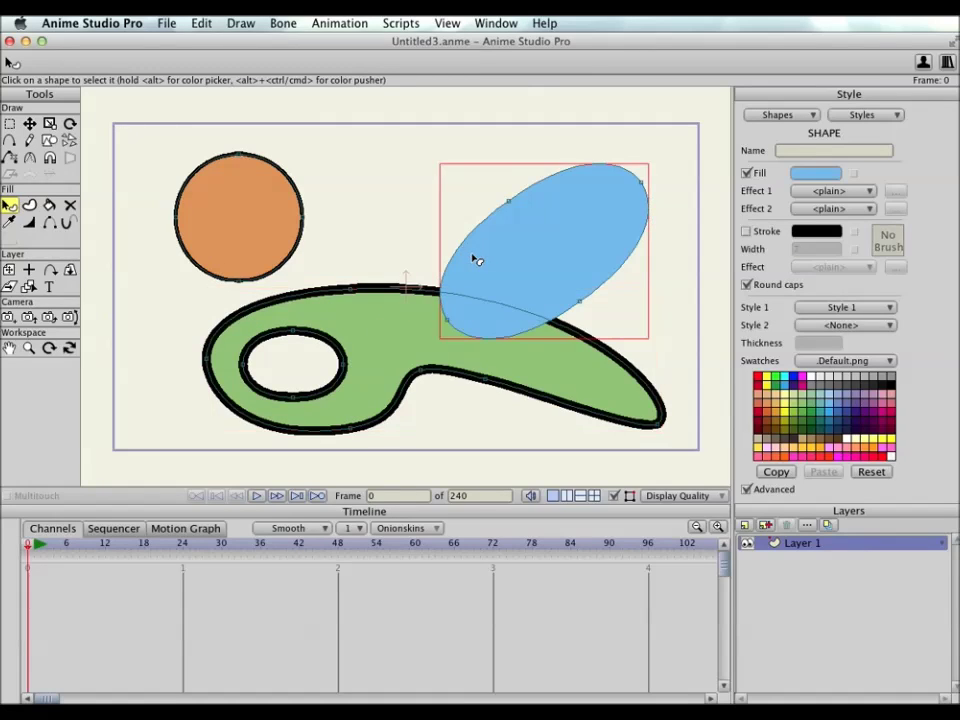
pyautogui.click(251, 216)
pyautogui.click(343, 311)
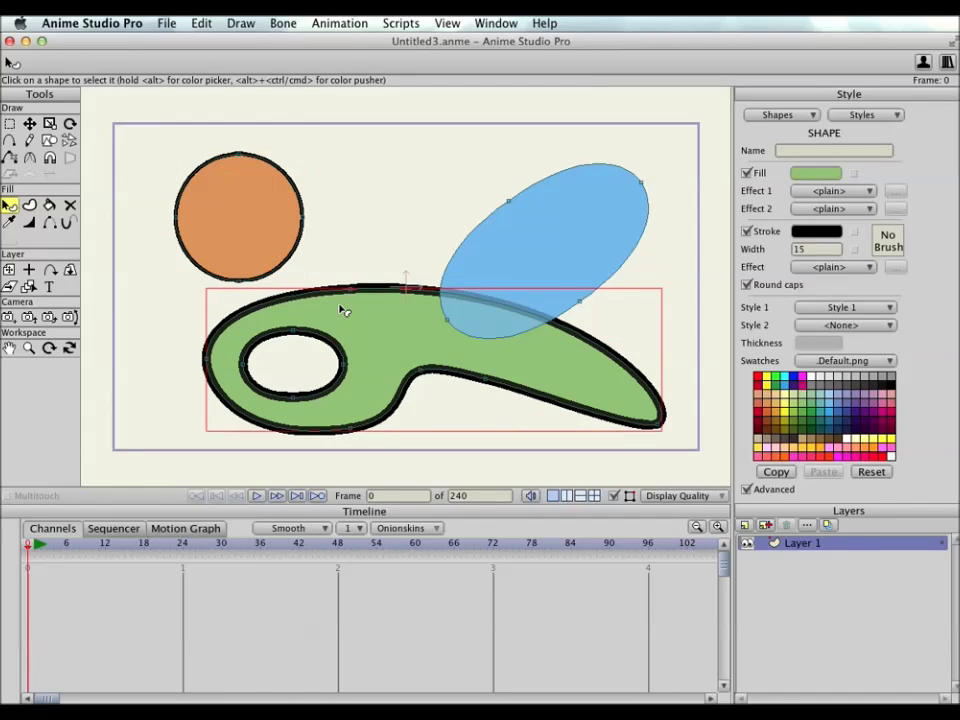
pyautogui.click(497, 256)
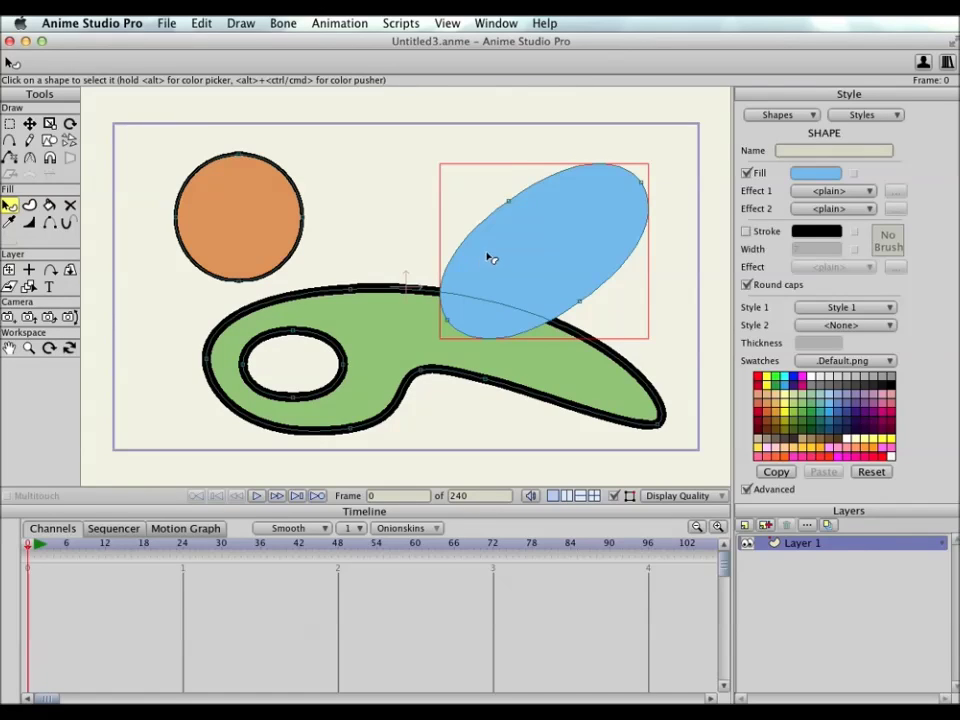
pyautogui.click(264, 225)
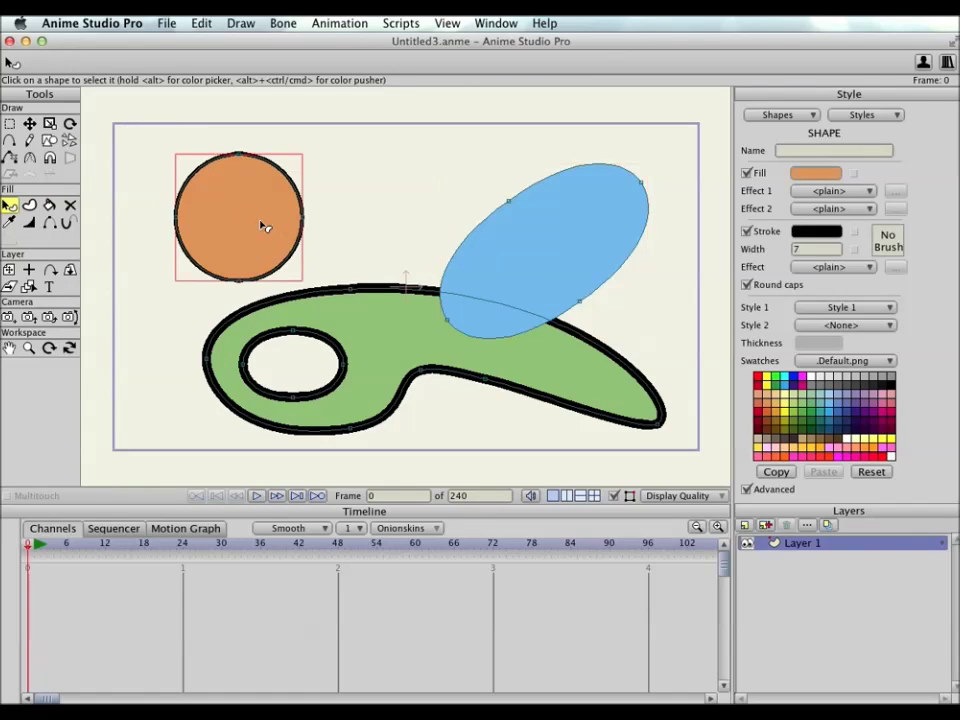
pyautogui.click(560, 228)
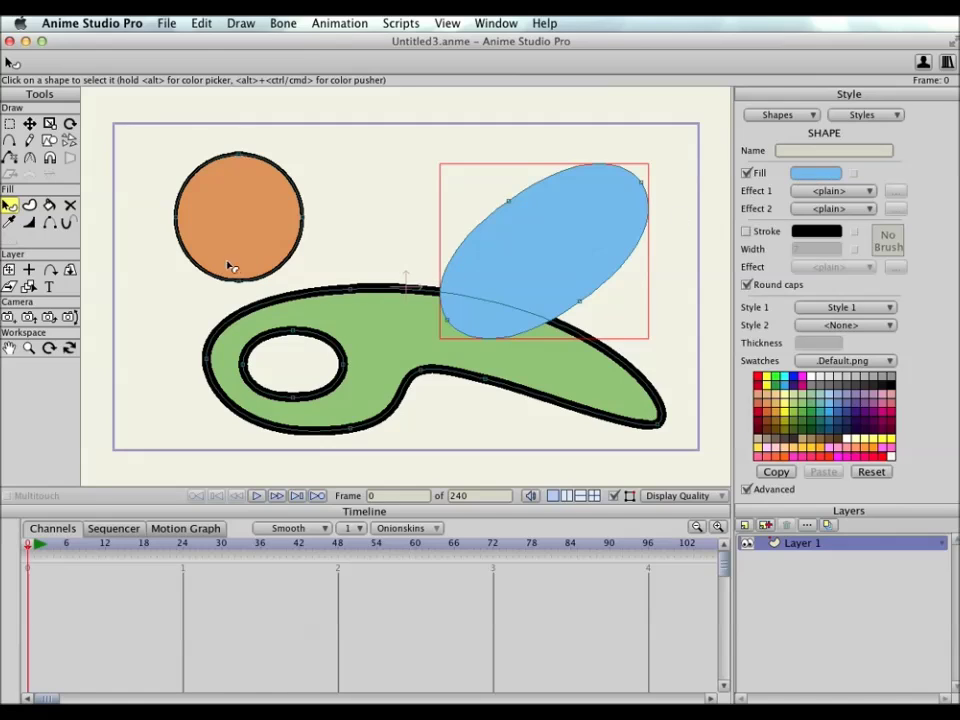
# Step: Select the hooked shape and preview fill colours in the Color Picker, discarding the trials
pyautogui.click(390, 294)
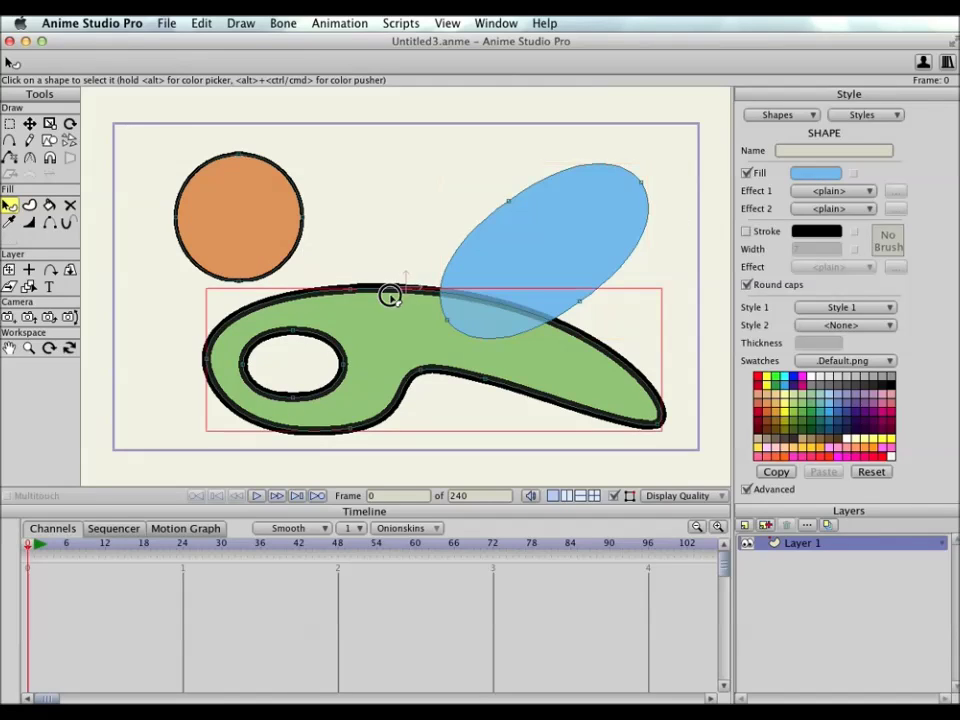
pyautogui.click(813, 174)
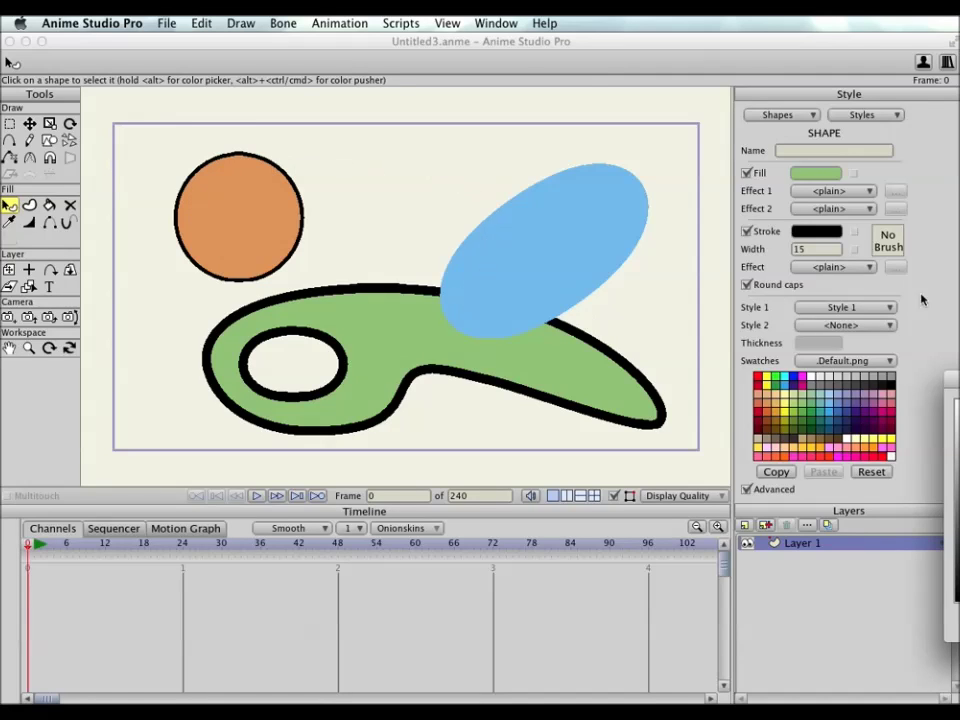
pyautogui.moveTo(952, 380); pyautogui.dragTo(746, 407)
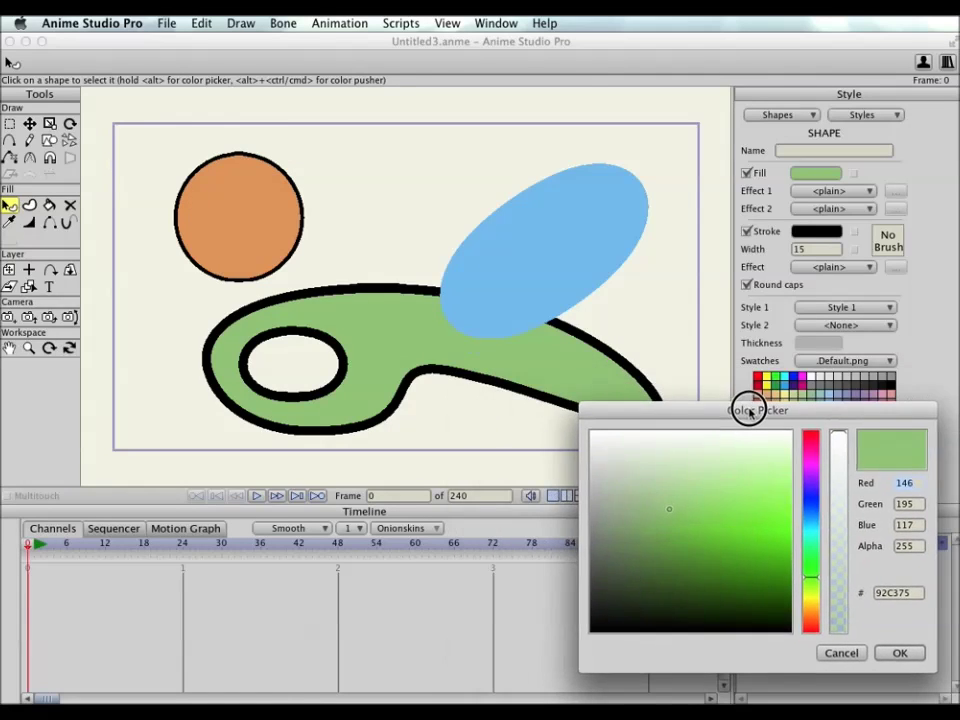
pyautogui.click(826, 652)
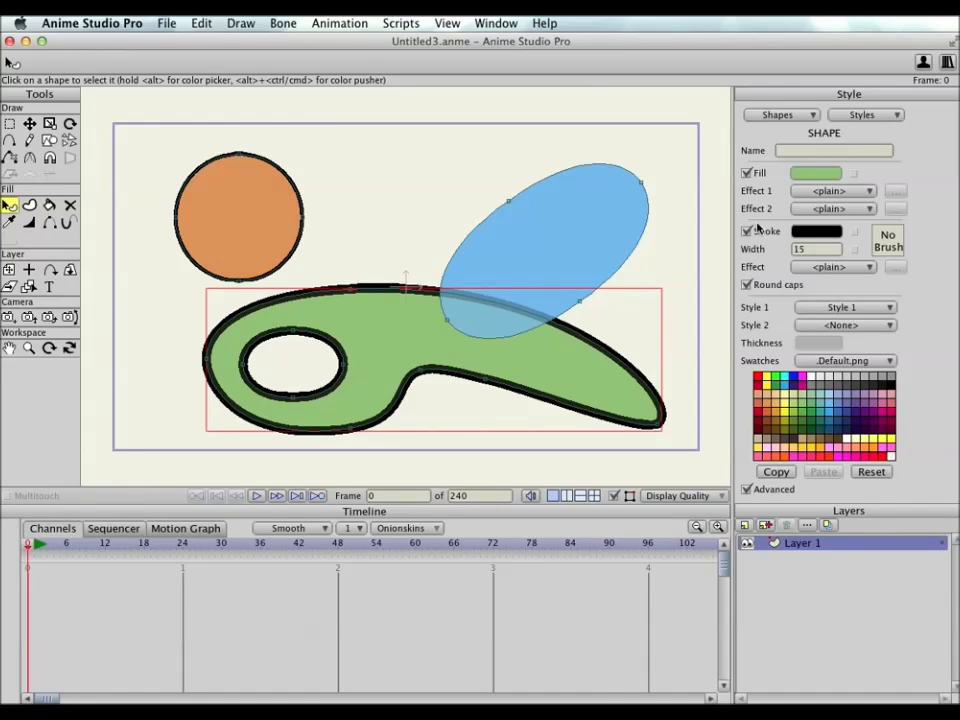
pyautogui.click(805, 176)
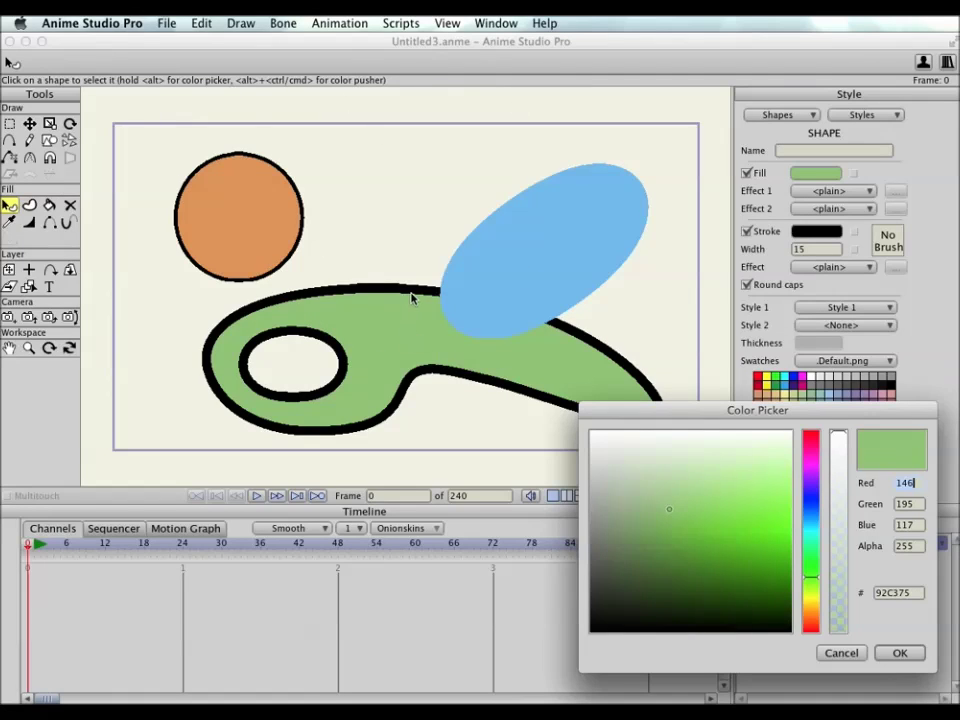
pyautogui.moveTo(660, 500)
pyautogui.mouseDown()
pyautogui.moveTo(651, 519)
pyautogui.moveTo(722, 525)
pyautogui.moveTo(746, 455)
pyautogui.moveTo(752, 594)
pyautogui.moveTo(606, 564)
pyautogui.moveTo(718, 456)
pyautogui.moveTo(706, 550)
pyautogui.mouseUp()
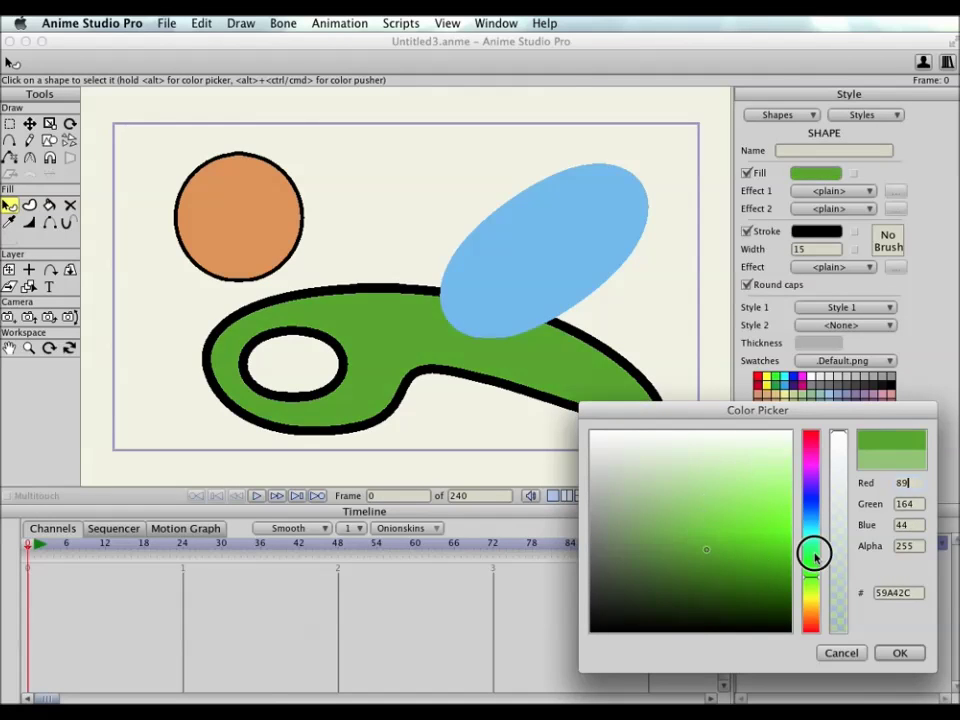
pyautogui.moveTo(814, 553)
pyautogui.mouseDown()
pyautogui.moveTo(812, 433)
pyautogui.moveTo(814, 612)
pyautogui.mouseUp()
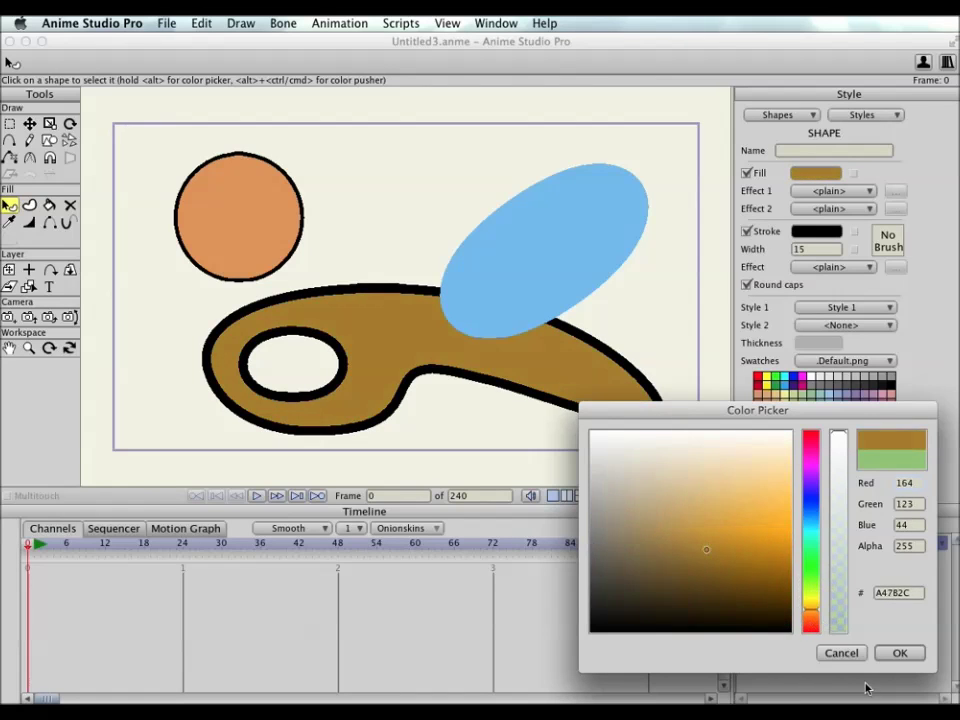
pyautogui.click(841, 653)
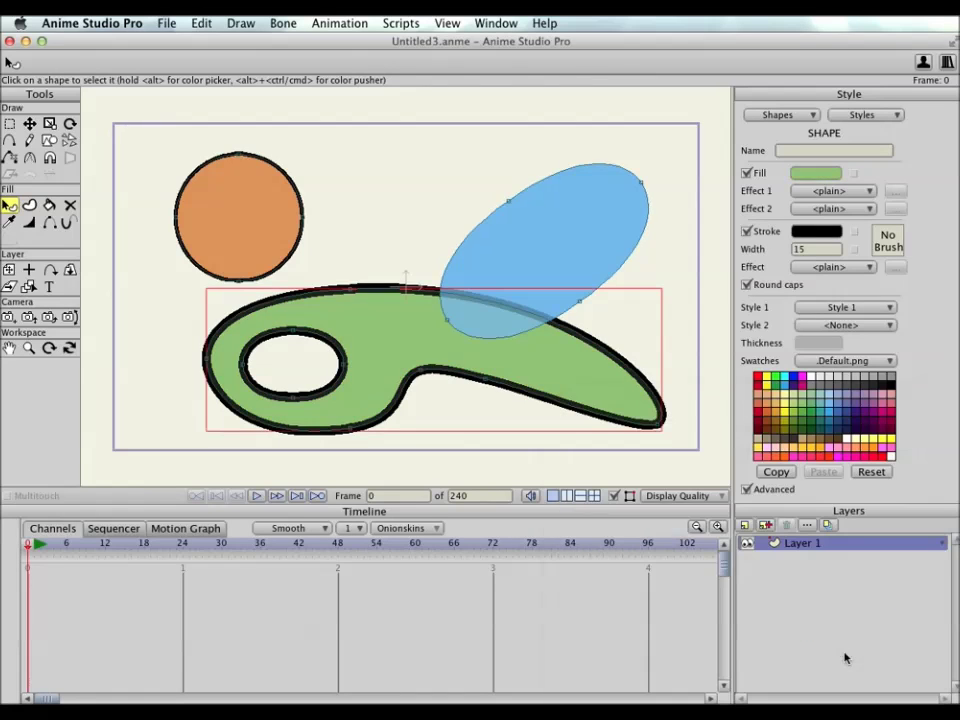
# Step: Set the hooked shape's fill colour to a lilac purple
pyautogui.click(812, 173)
pyautogui.click(778, 473)
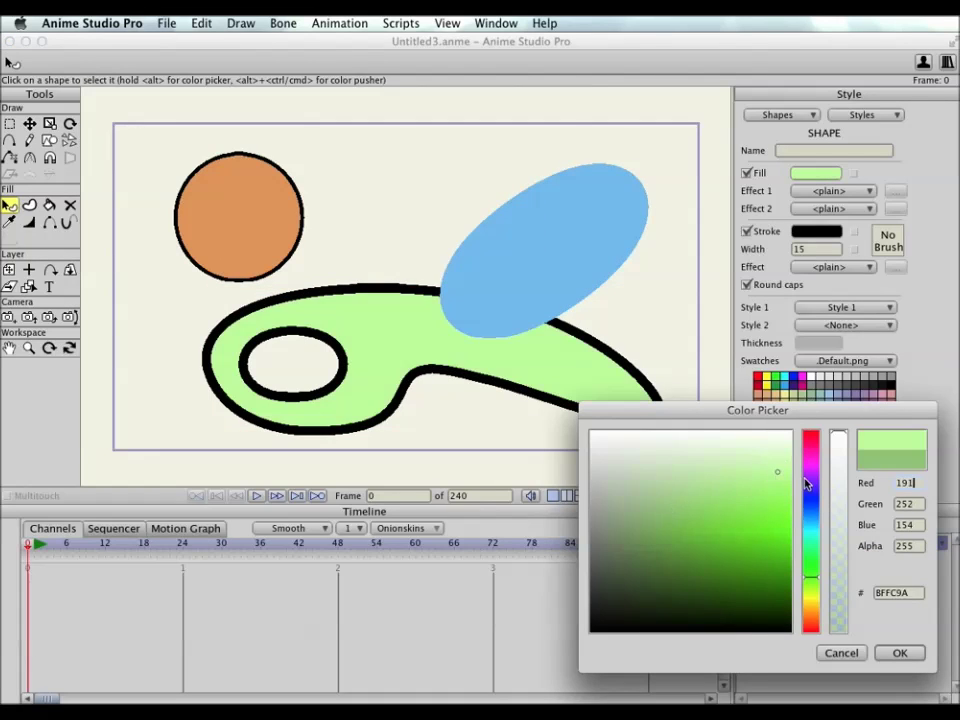
pyautogui.click(809, 475)
pyautogui.click(898, 652)
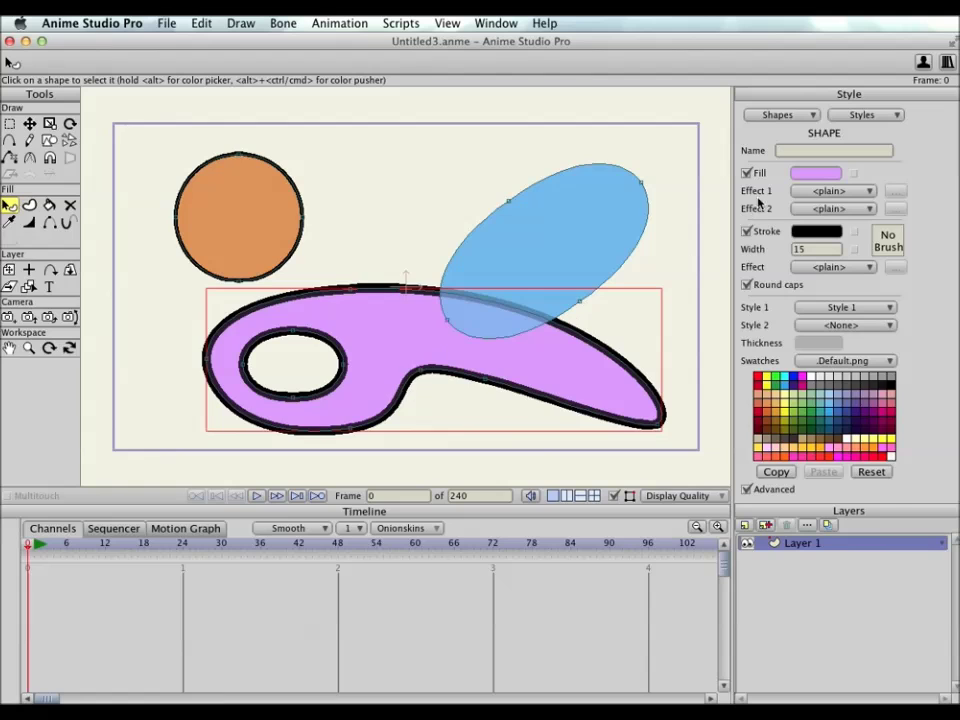
# Step: Change the hooked shape's outline to red (C91313), then deselect it
pyautogui.click(811, 234)
pyautogui.moveTo(759, 501)
pyautogui.mouseDown()
pyautogui.moveTo(670, 572)
pyautogui.moveTo(630, 456)
pyautogui.moveTo(720, 452)
pyautogui.moveTo(716, 553)
pyautogui.moveTo(759, 598)
pyautogui.moveTo(735, 574)
pyautogui.moveTo(757, 549)
pyautogui.mouseUp()
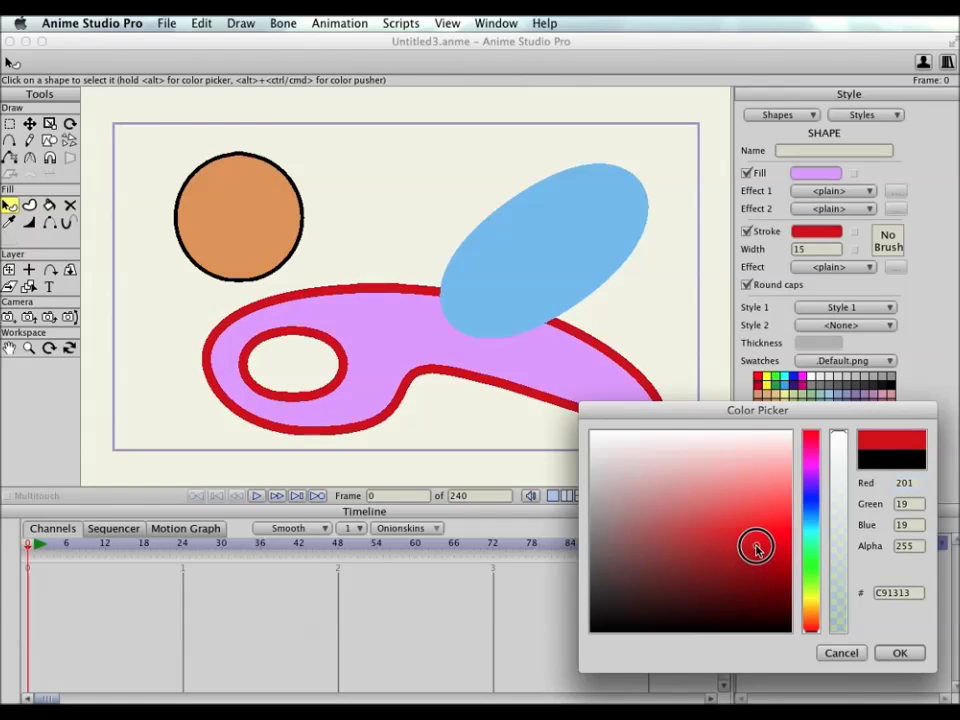
pyautogui.click(888, 653)
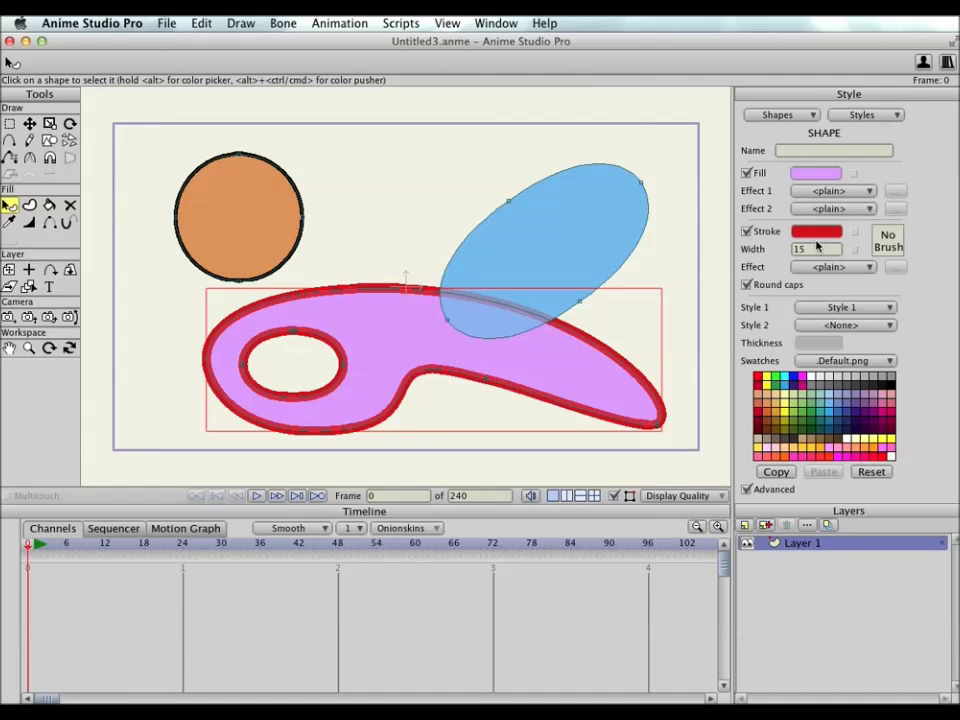
pyautogui.press('Escape')
# Step: Try outline brush presets: rough, smooth, bubbly circle, star, spiral, hatched and spray
pyautogui.click(886, 242)
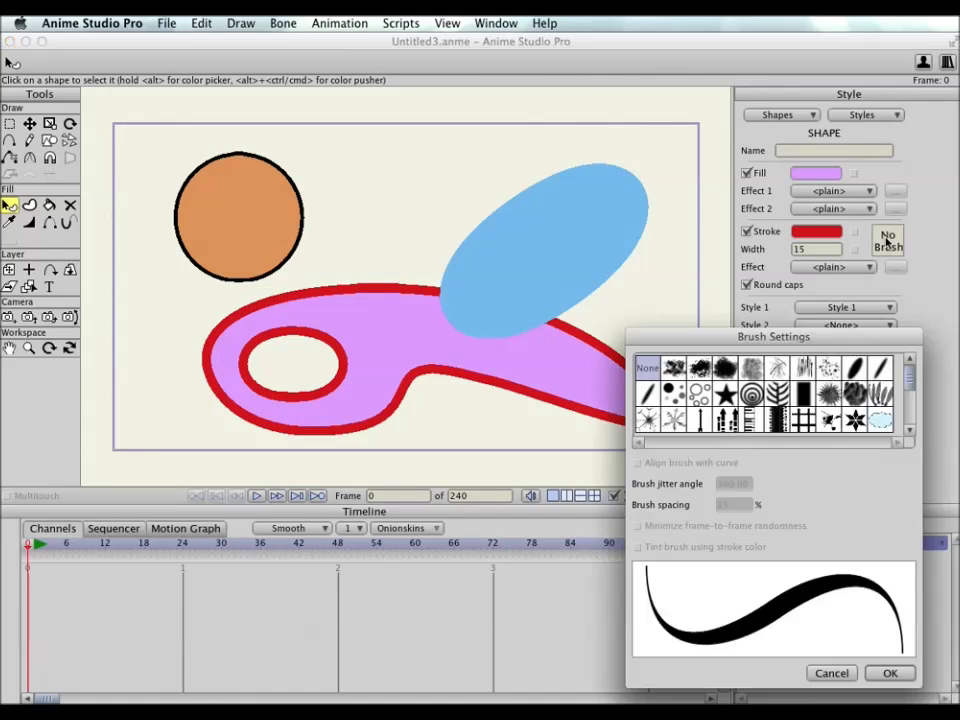
pyautogui.click(779, 370)
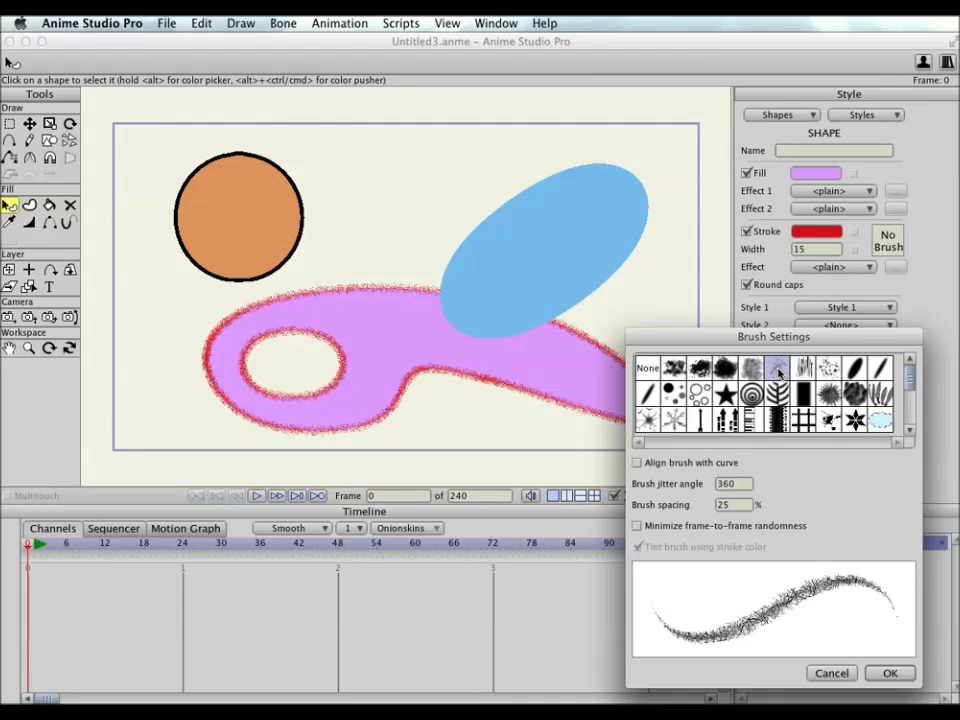
pyautogui.click(703, 369)
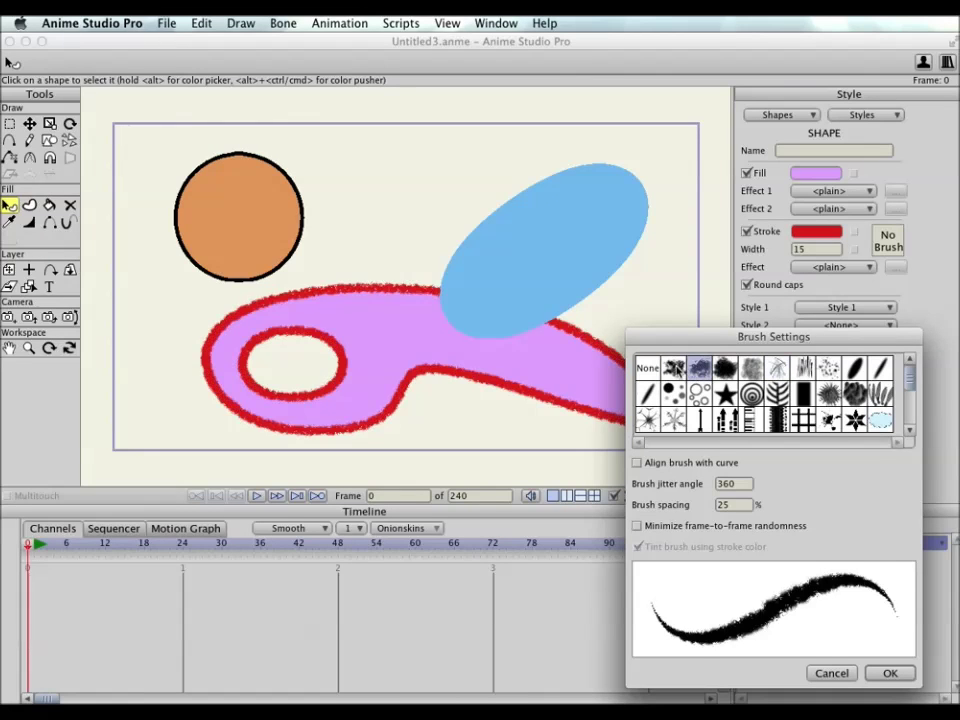
pyautogui.click(700, 394)
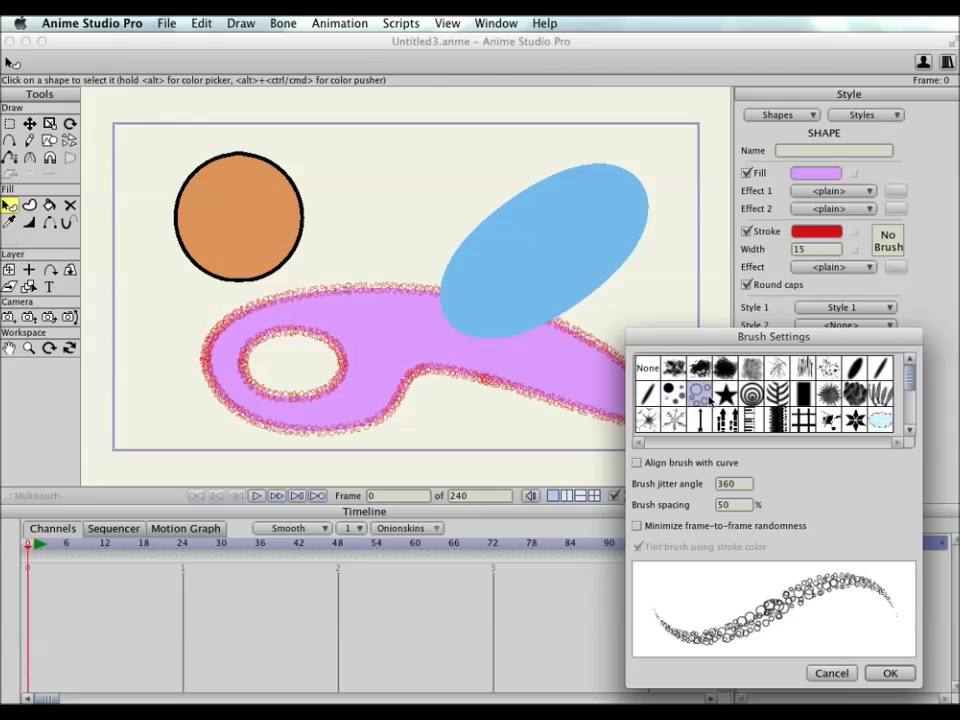
pyautogui.click(725, 394)
pyautogui.click(752, 395)
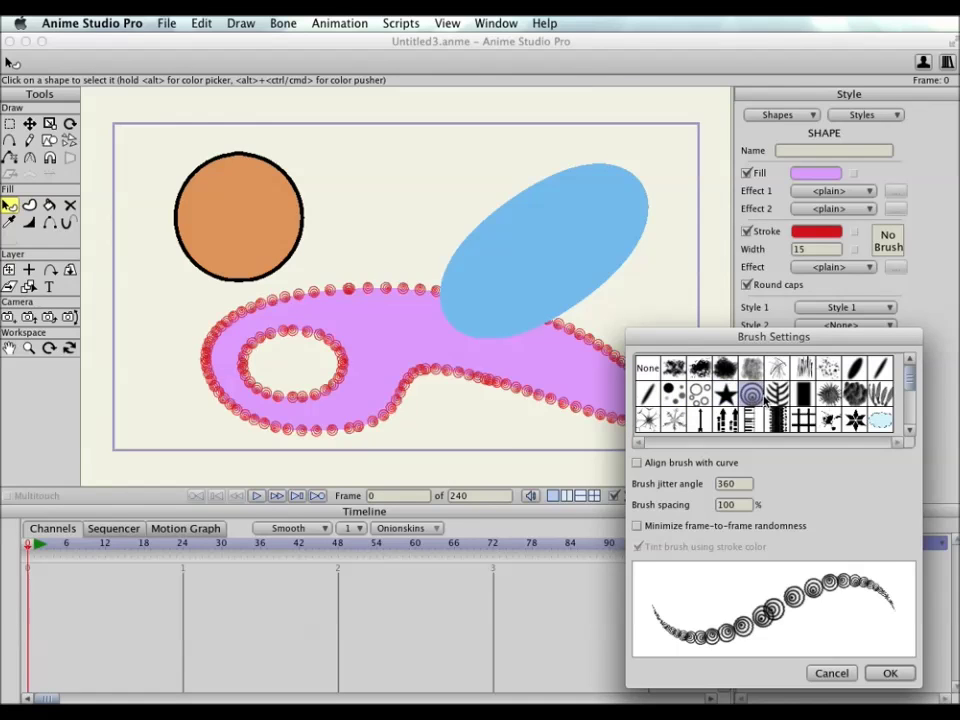
pyautogui.click(803, 421)
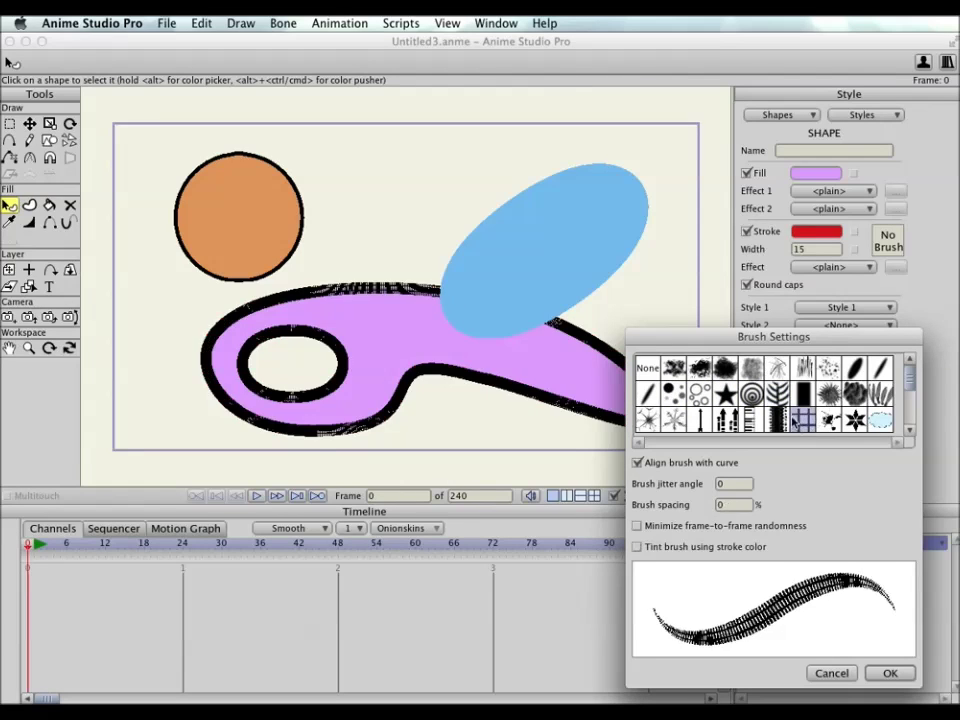
pyautogui.click(697, 396)
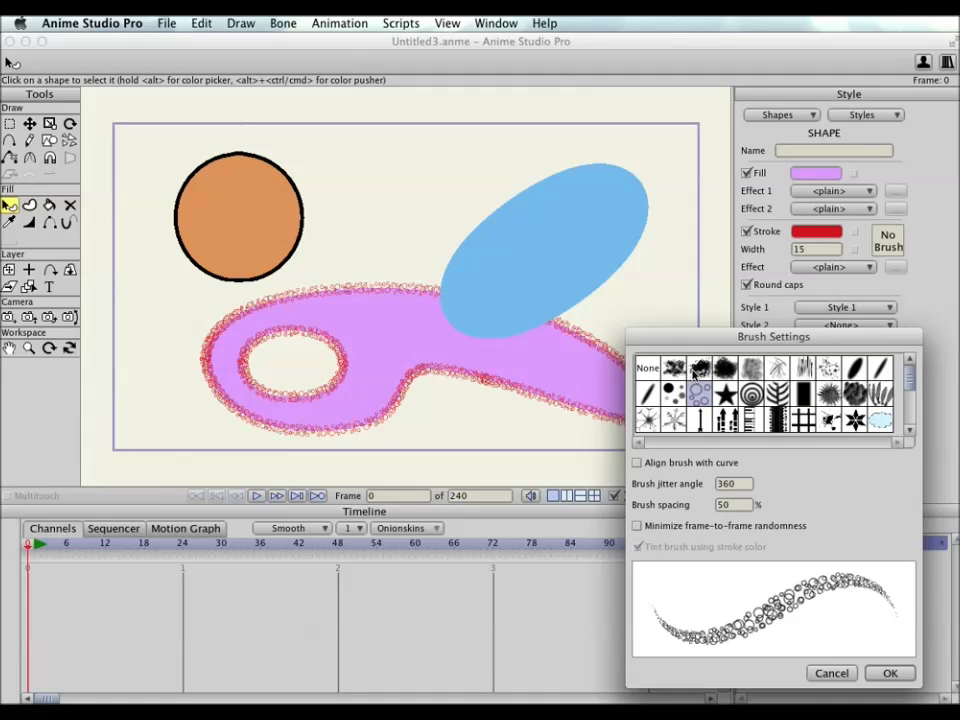
pyautogui.click(697, 369)
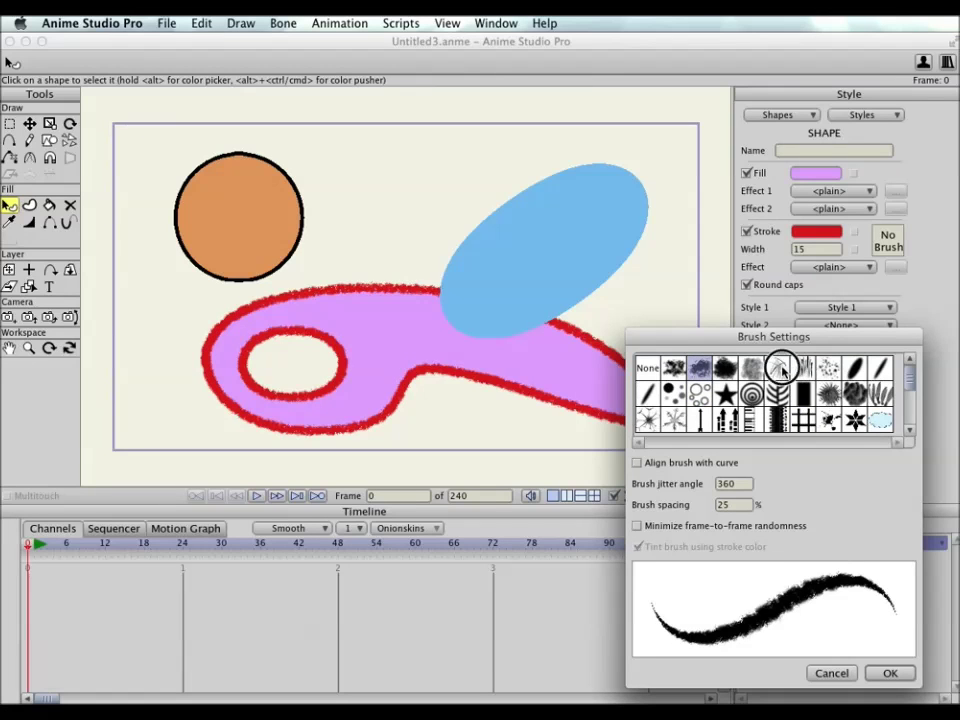
pyautogui.click(781, 369)
# Step: Adjust the jitter angle, choose the solid ink brush and confirm the ragged outline brush
pyautogui.scroll(14, 746, 505)
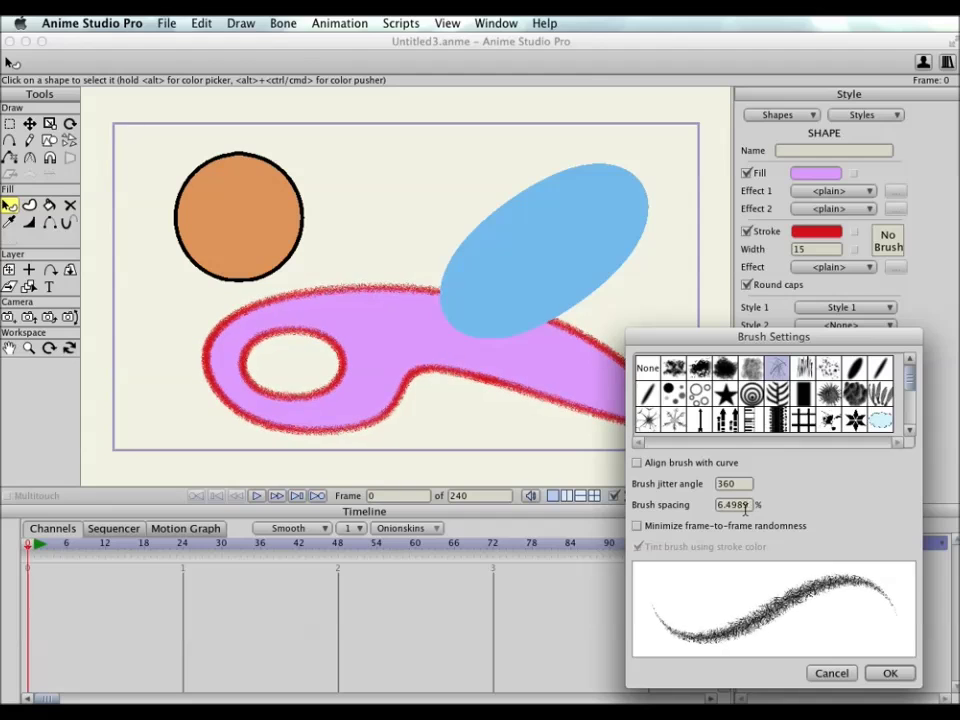
pyautogui.scroll(20, 746, 507)
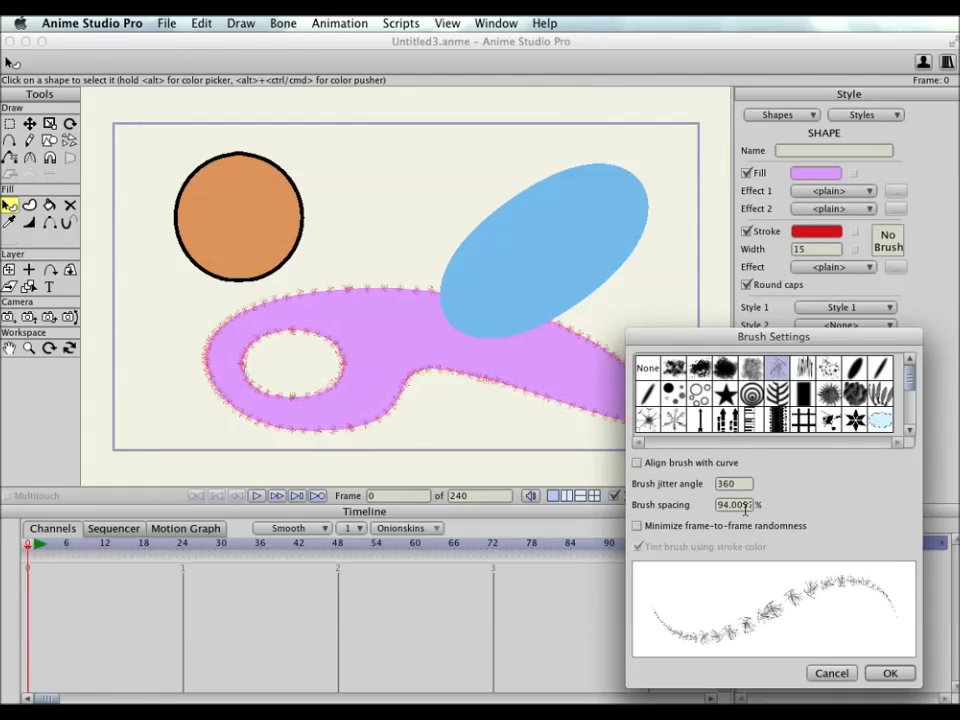
pyautogui.scroll(-20, 746, 507)
pyautogui.scroll(20, 740, 486)
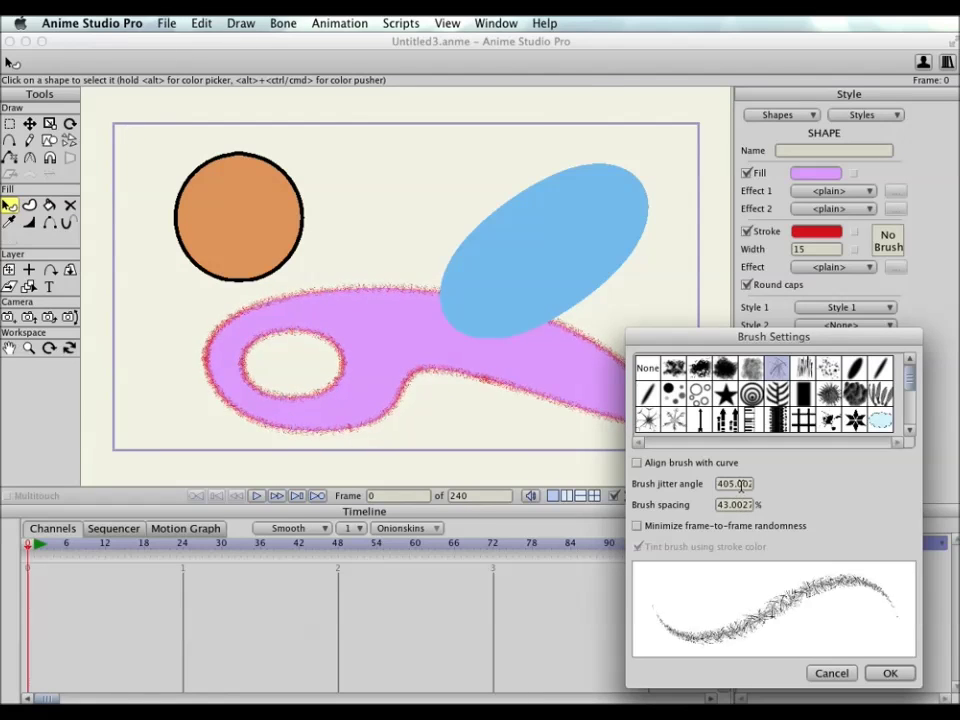
pyautogui.scroll(-20, 740, 485)
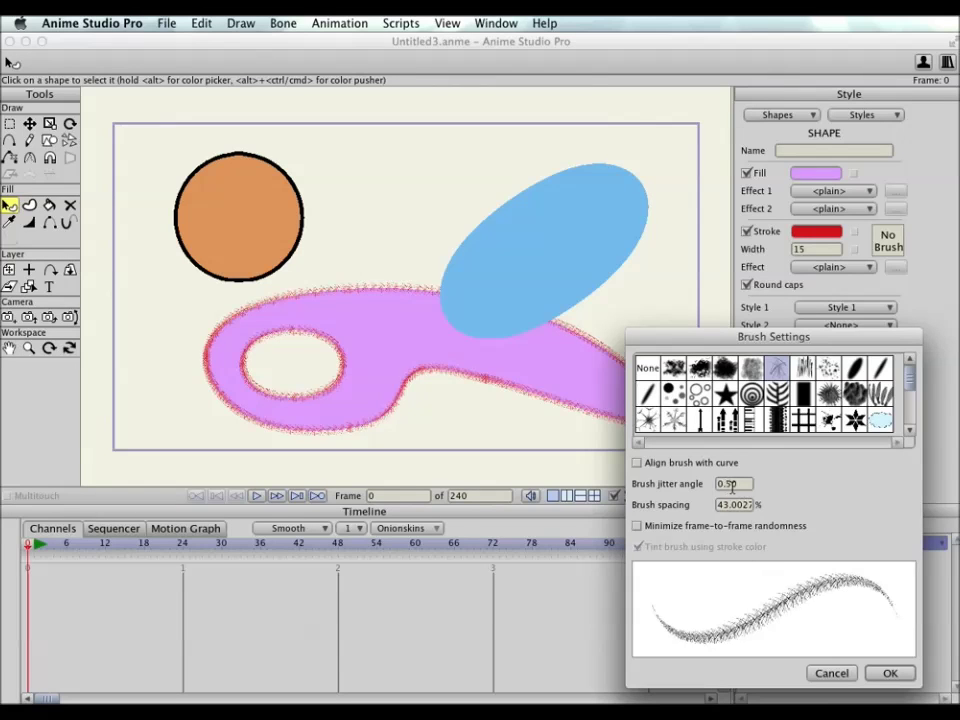
pyautogui.press('BackSpace')
pyautogui.press('BackSpace')
pyautogui.write('0')
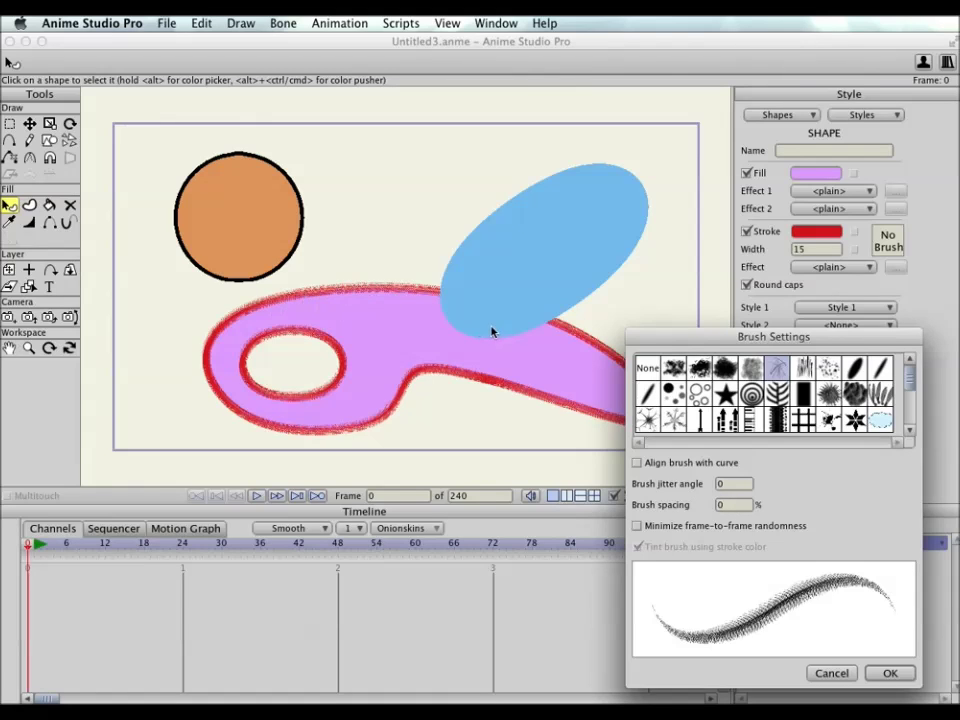
pyautogui.click(803, 368)
pyautogui.click(831, 370)
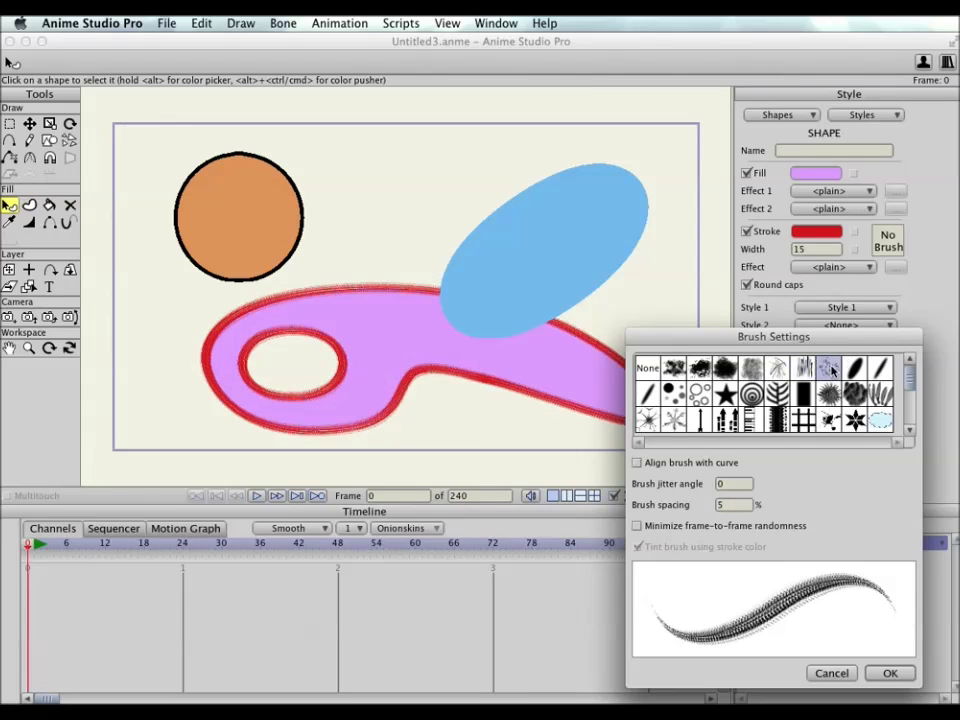
pyautogui.click(850, 370)
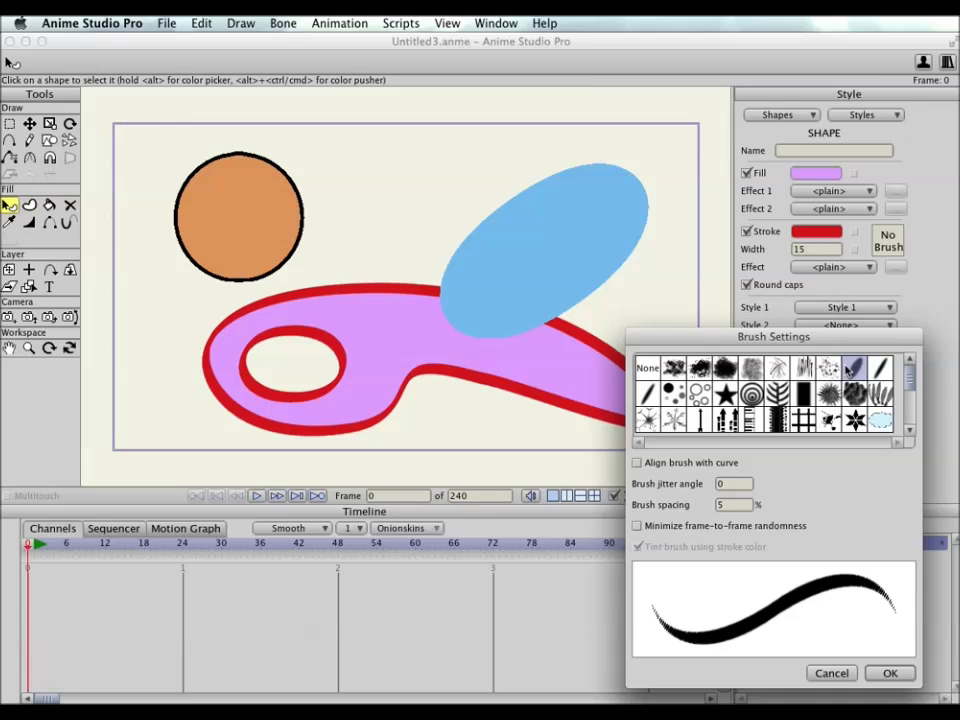
pyautogui.scroll(10, 728, 483)
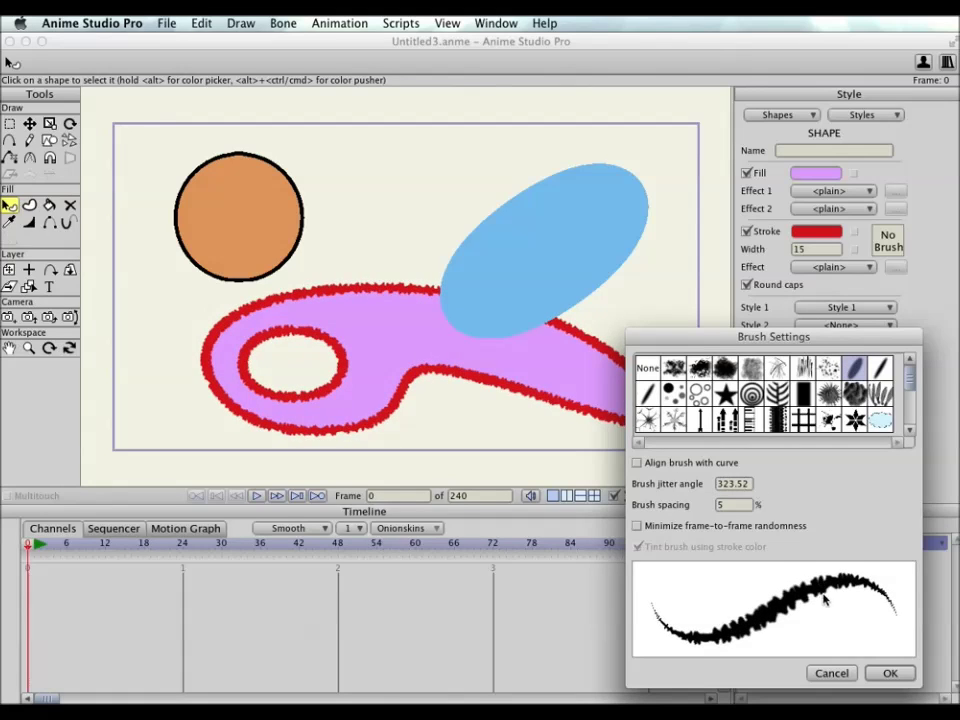
pyautogui.click(885, 675)
# Step: Change the hooked shape's rough outline colour to black (000000)
pyautogui.click(826, 236)
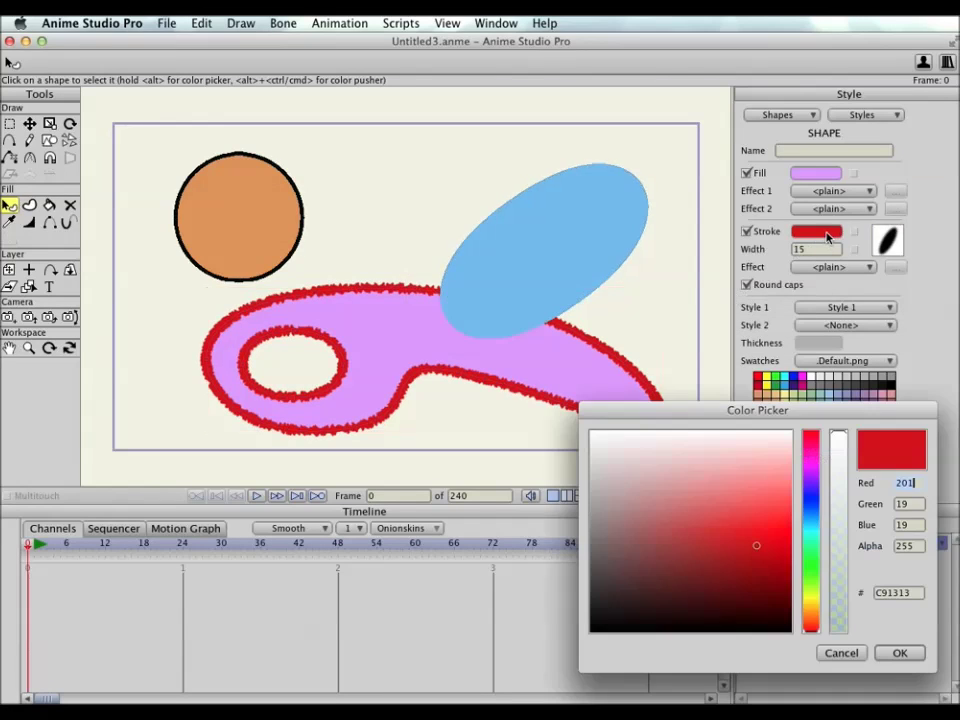
pyautogui.moveTo(792, 460); pyautogui.dragTo(825, 638)
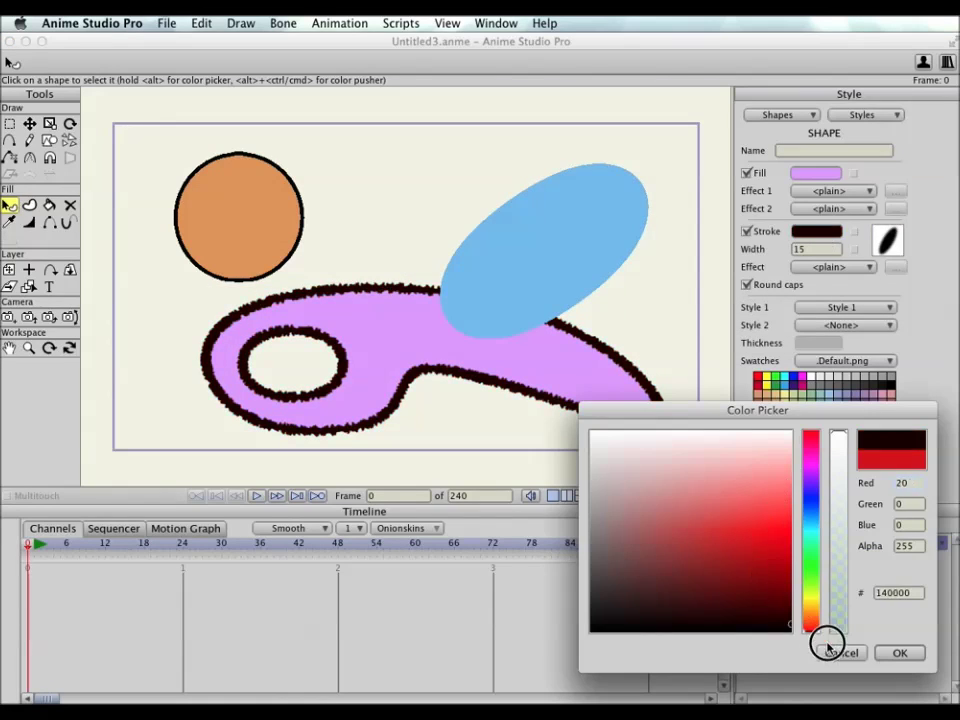
pyautogui.click(896, 653)
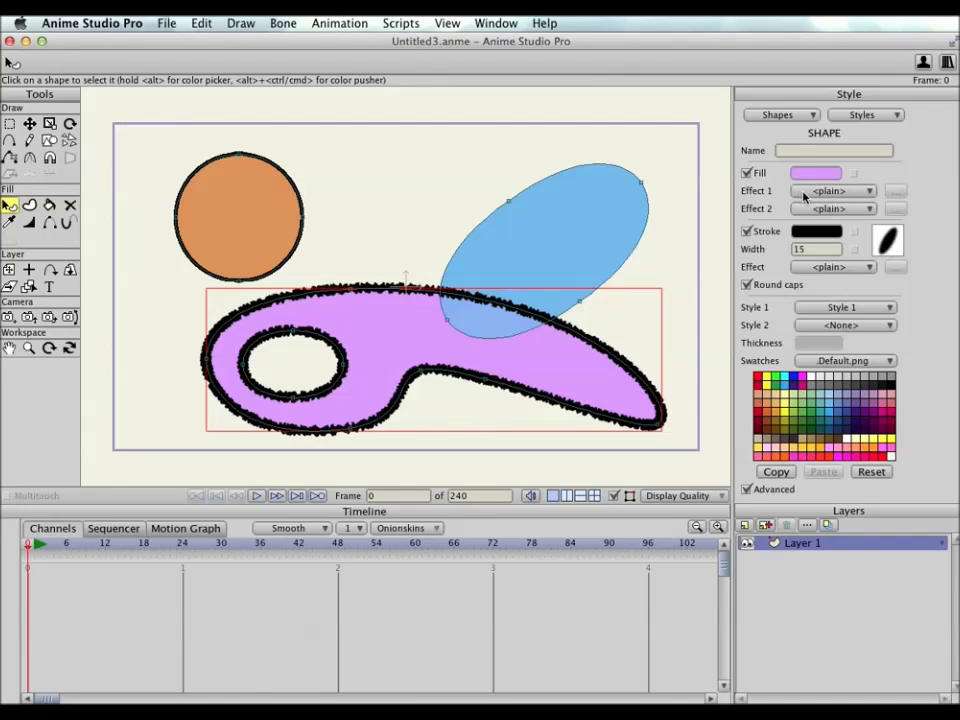
pyautogui.click(830, 191)
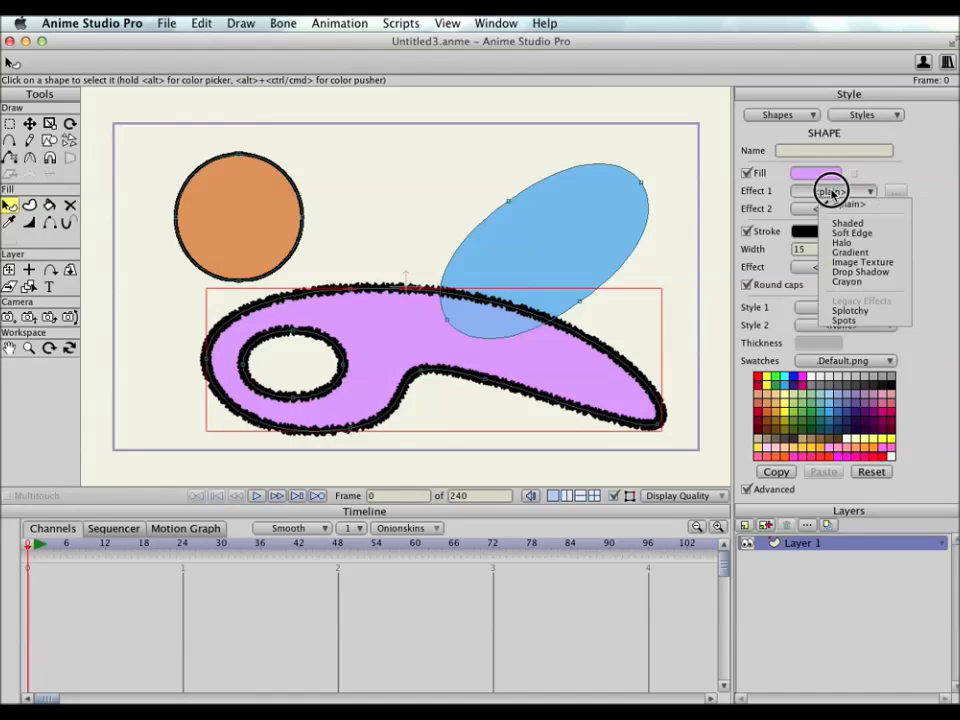
# Step: Set the hooked shape's Effect 1 to Shaded with offset 27, blur 32 and light angle 252.80
pyautogui.click(847, 223)
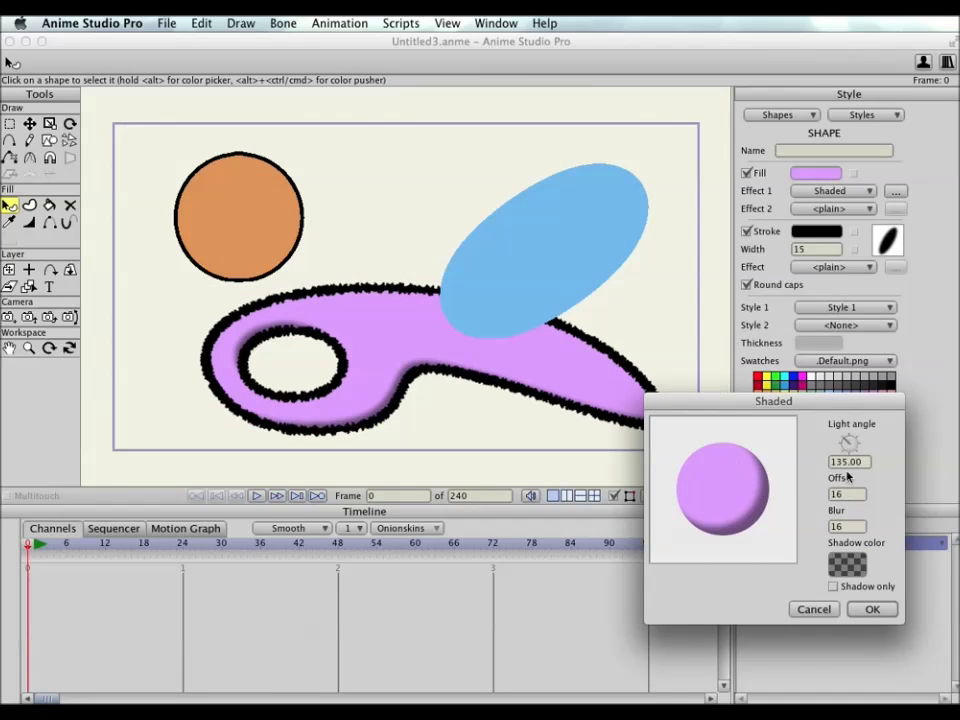
pyautogui.scroll(10, 849, 493)
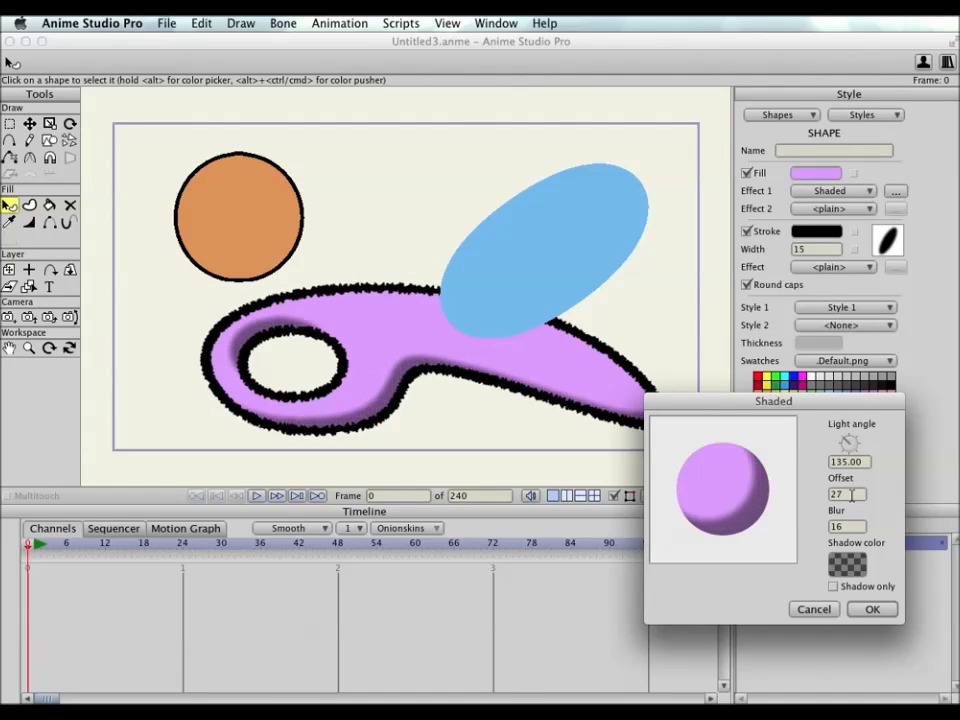
pyautogui.scroll(-5, 849, 493)
pyautogui.scroll(8, 855, 525)
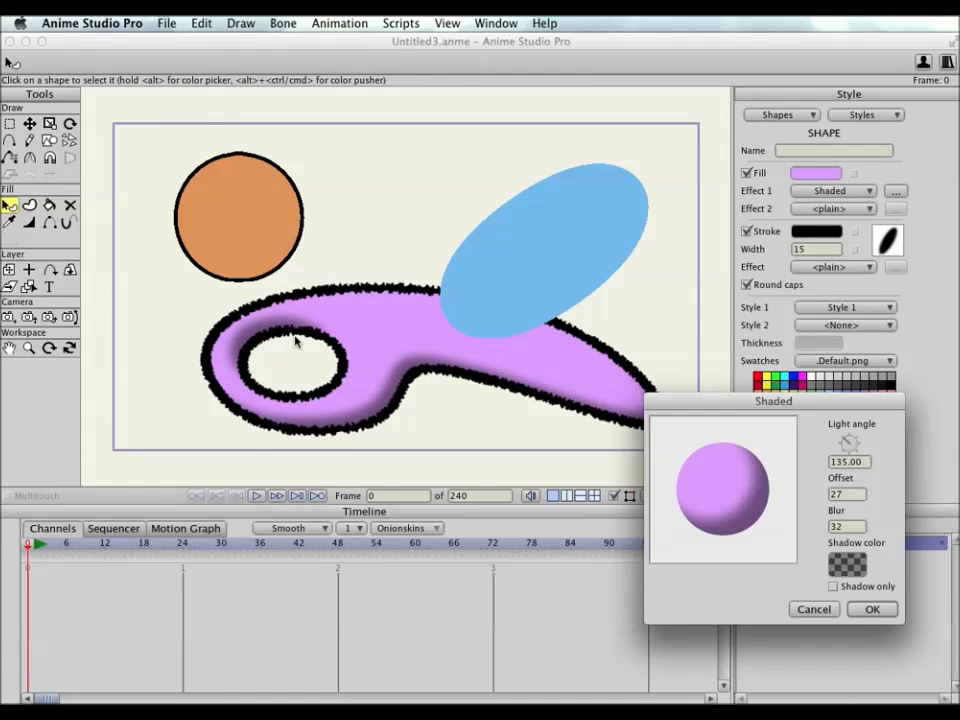
pyautogui.moveTo(847, 442)
pyautogui.mouseDown()
pyautogui.moveTo(823, 424)
pyautogui.moveTo(821, 459)
pyautogui.moveTo(851, 411)
pyautogui.moveTo(789, 462)
pyautogui.moveTo(810, 399)
pyautogui.moveTo(821, 441)
pyautogui.moveTo(846, 468)
pyautogui.moveTo(876, 463)
pyautogui.moveTo(840, 471)
pyautogui.moveTo(840, 481)
pyautogui.mouseUp()
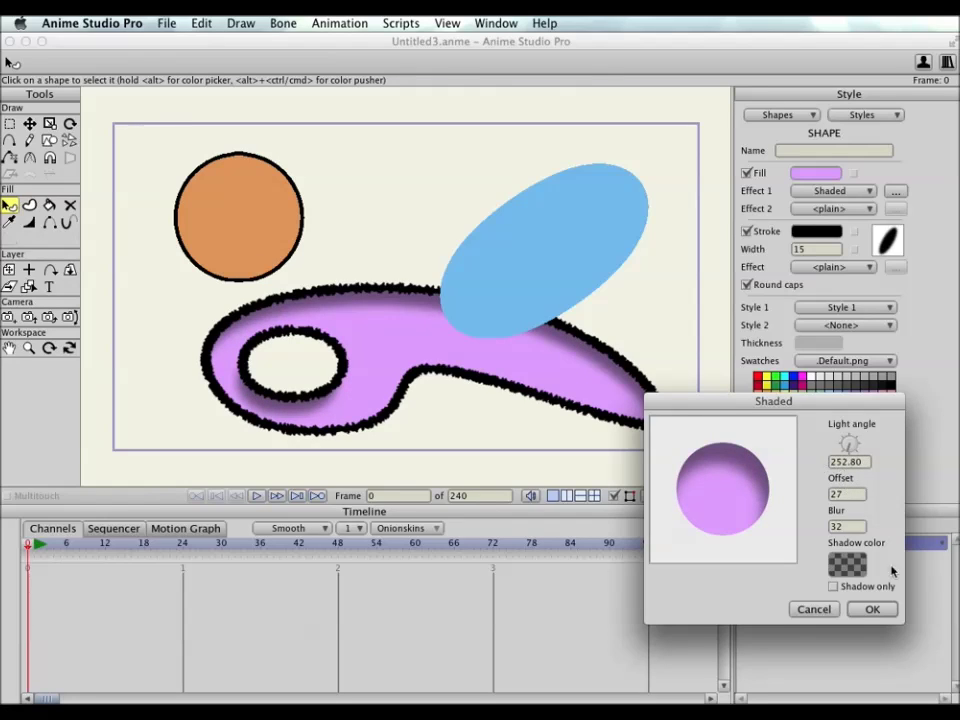
pyautogui.click(883, 610)
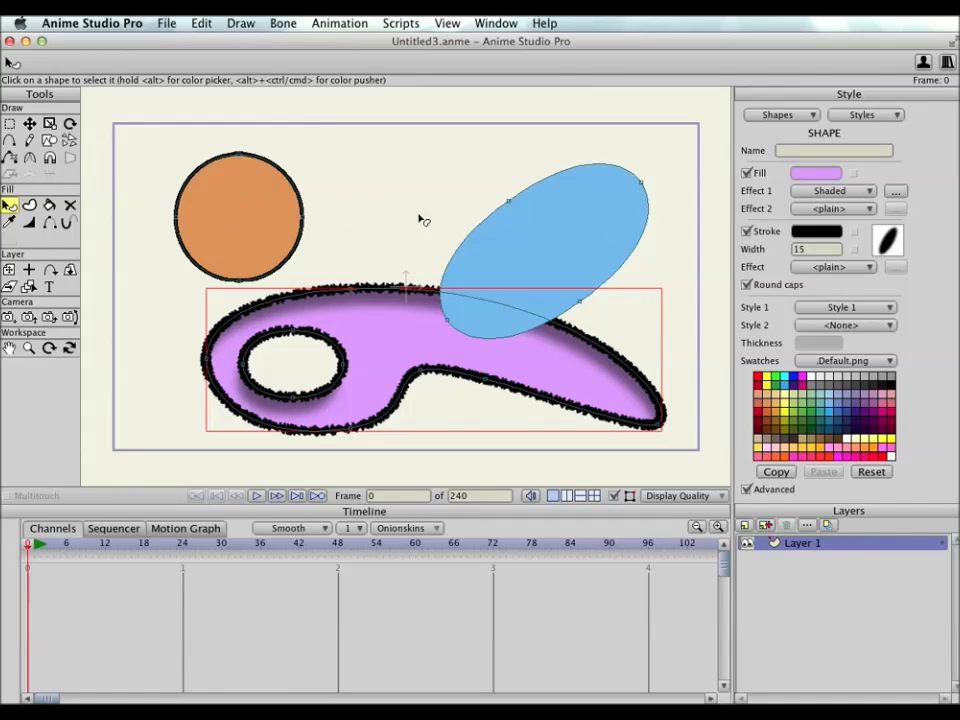
pyautogui.click(864, 115)
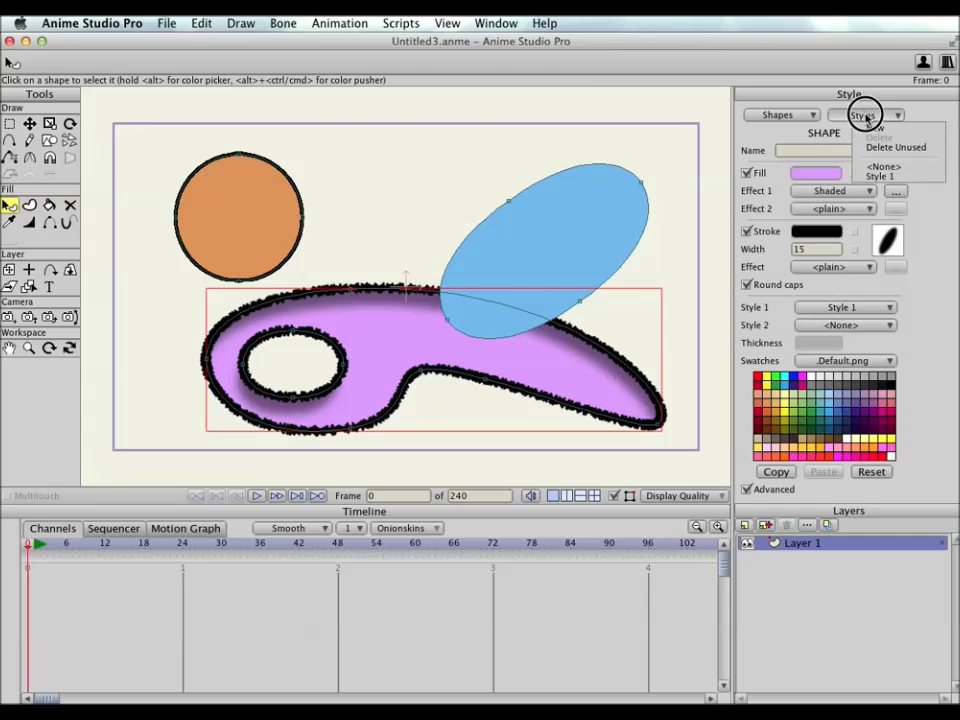
# Step: Switch to Style 1, enable its fill as muted blue 5581D1, and choose the Gradient effect
pyautogui.click(885, 177)
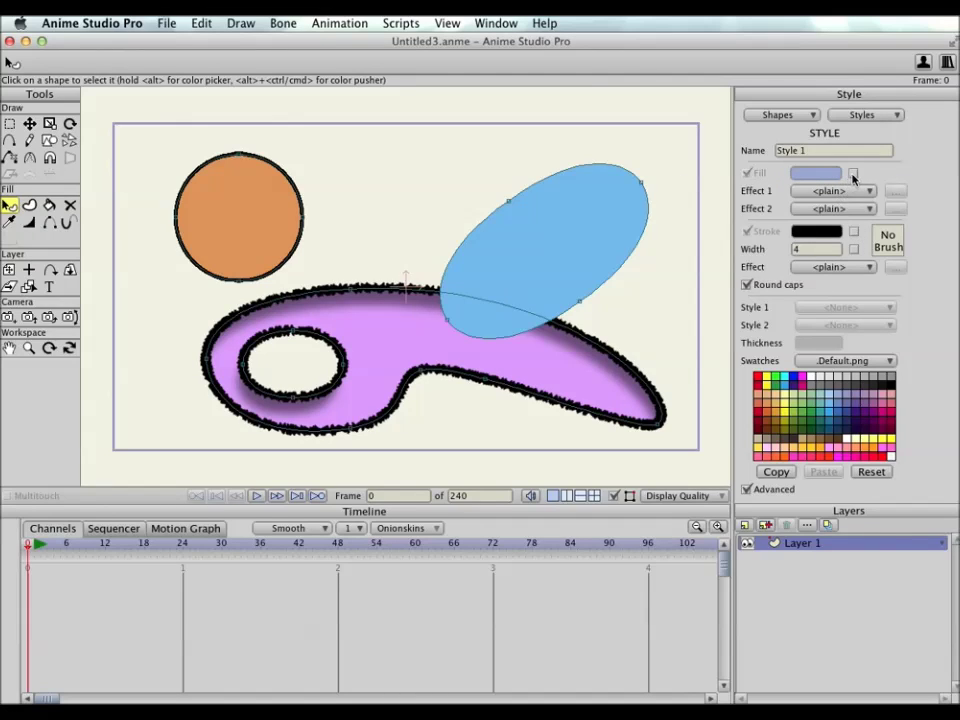
pyautogui.click(853, 174)
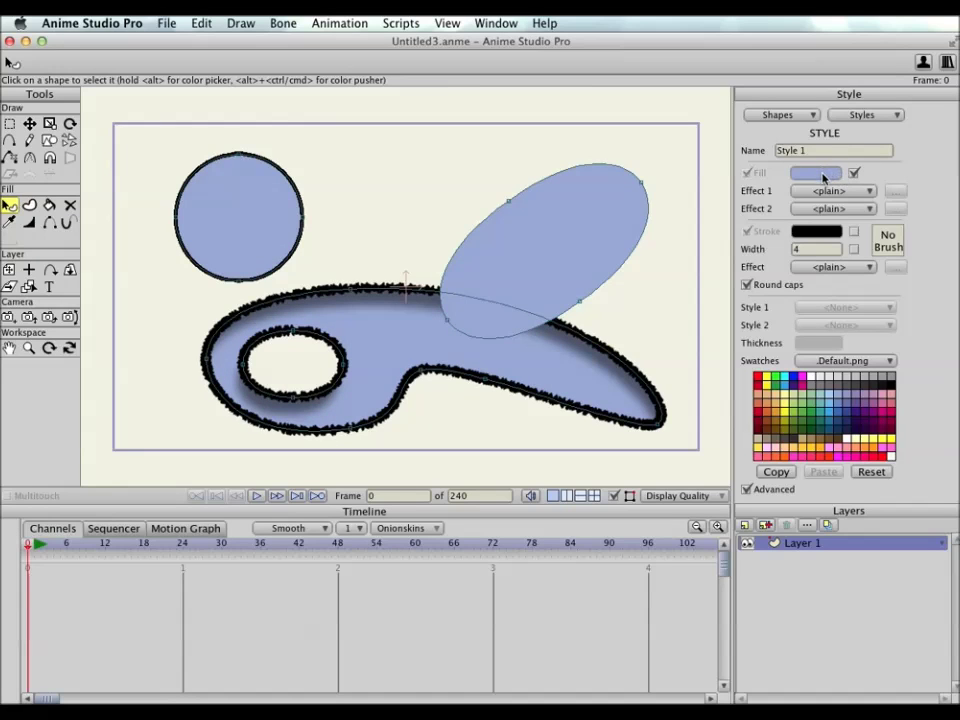
pyautogui.click(818, 174)
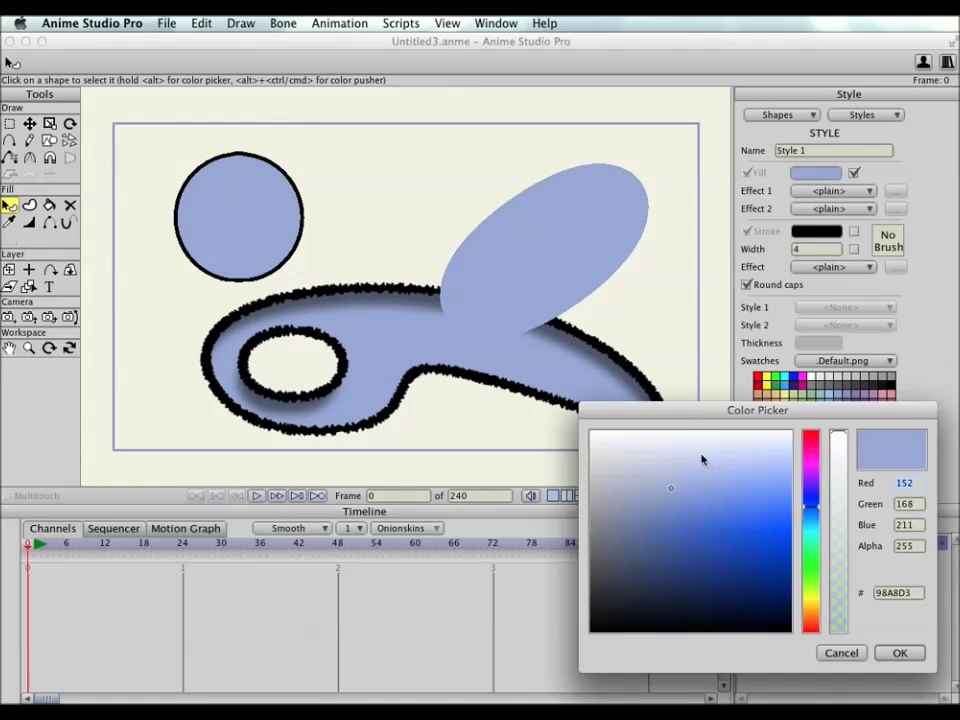
pyautogui.moveTo(702, 460)
pyautogui.mouseDown()
pyautogui.moveTo(718, 529)
pyautogui.moveTo(654, 570)
pyautogui.moveTo(619, 465)
pyautogui.moveTo(603, 493)
pyautogui.moveTo(606, 553)
pyautogui.moveTo(611, 461)
pyautogui.moveTo(782, 463)
pyautogui.moveTo(780, 596)
pyautogui.moveTo(780, 461)
pyautogui.moveTo(707, 557)
pyautogui.moveTo(746, 602)
pyautogui.moveTo(784, 549)
pyautogui.moveTo(784, 459)
pyautogui.moveTo(776, 493)
pyautogui.mouseUp()
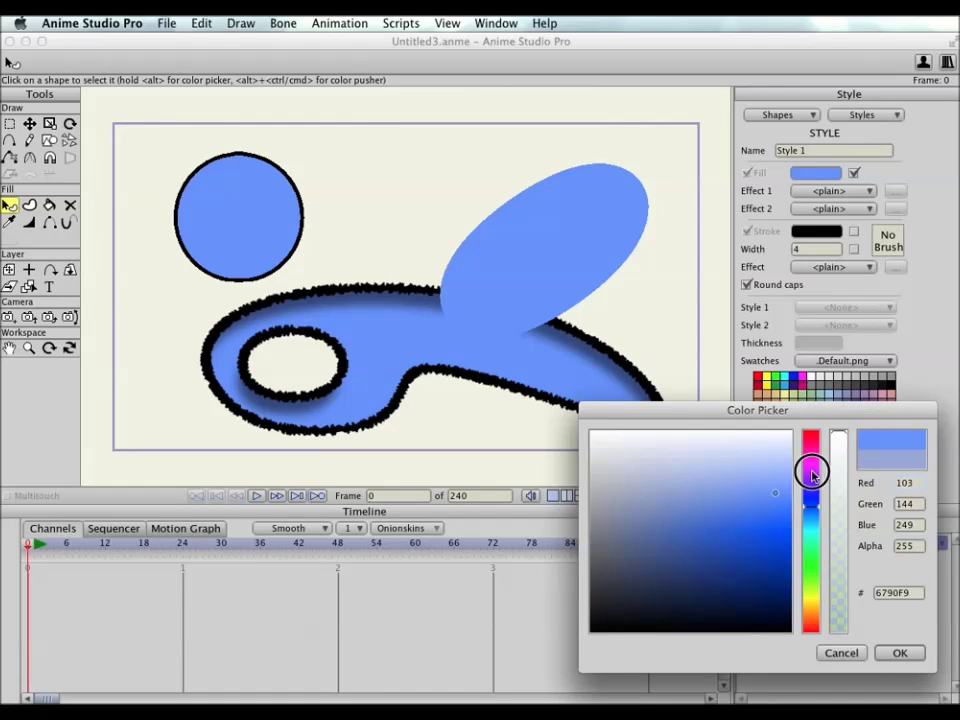
pyautogui.moveTo(812, 469); pyautogui.dragTo(814, 506)
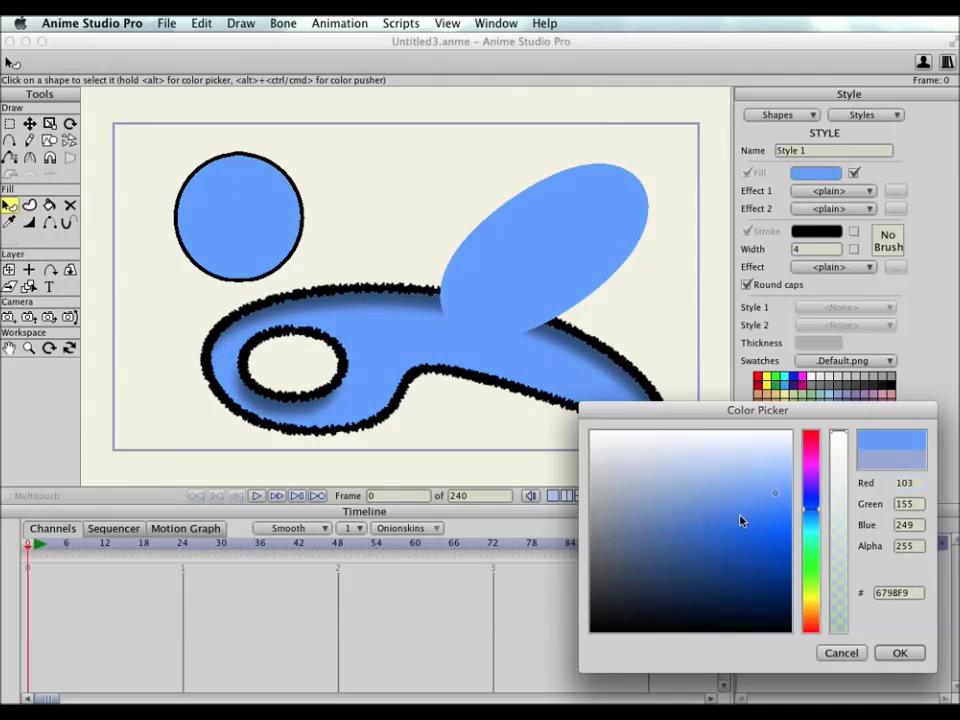
pyautogui.click(705, 517)
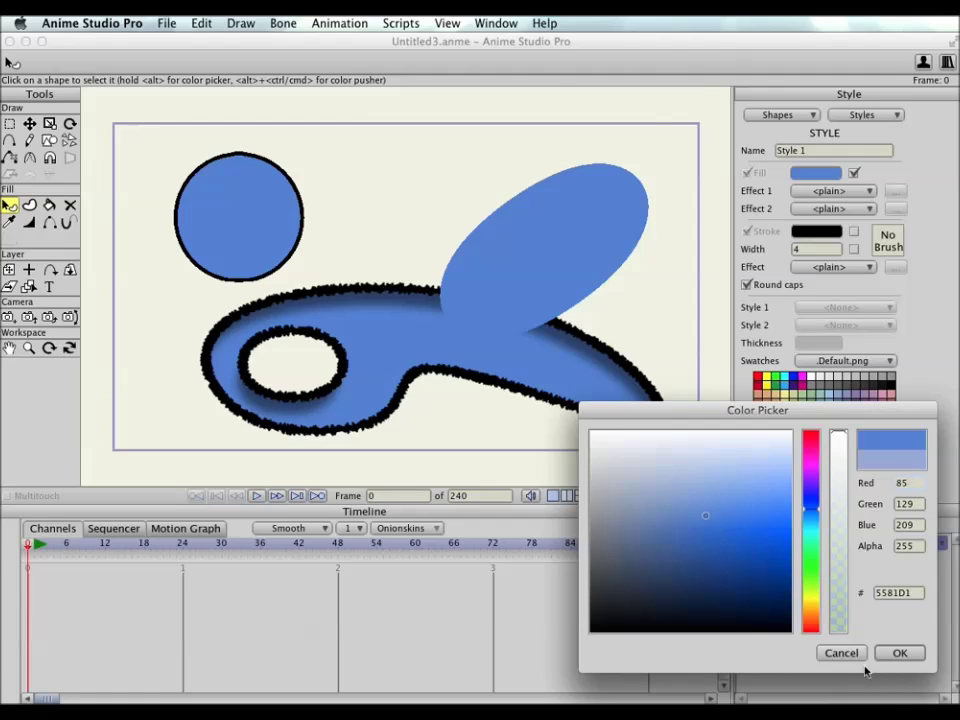
pyautogui.click(900, 653)
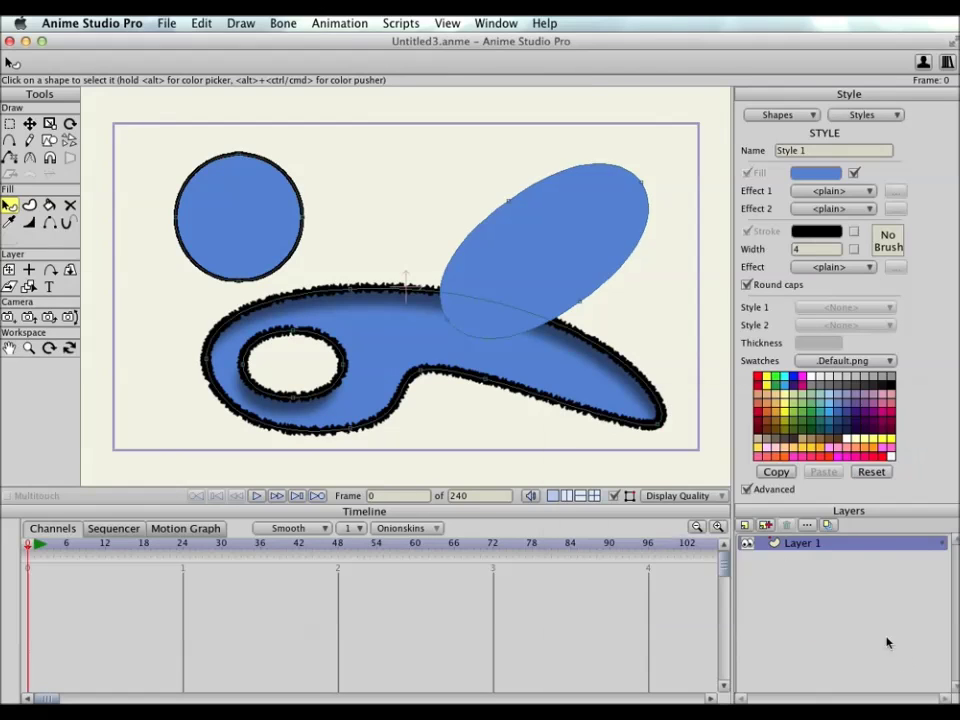
pyautogui.click(811, 193)
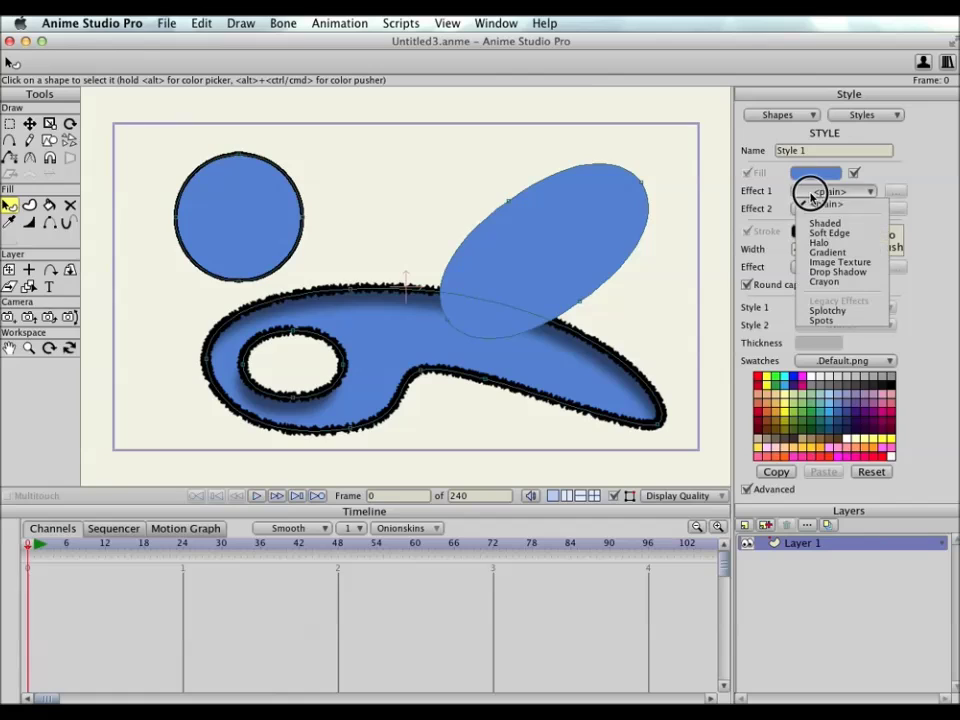
pyautogui.click(846, 254)
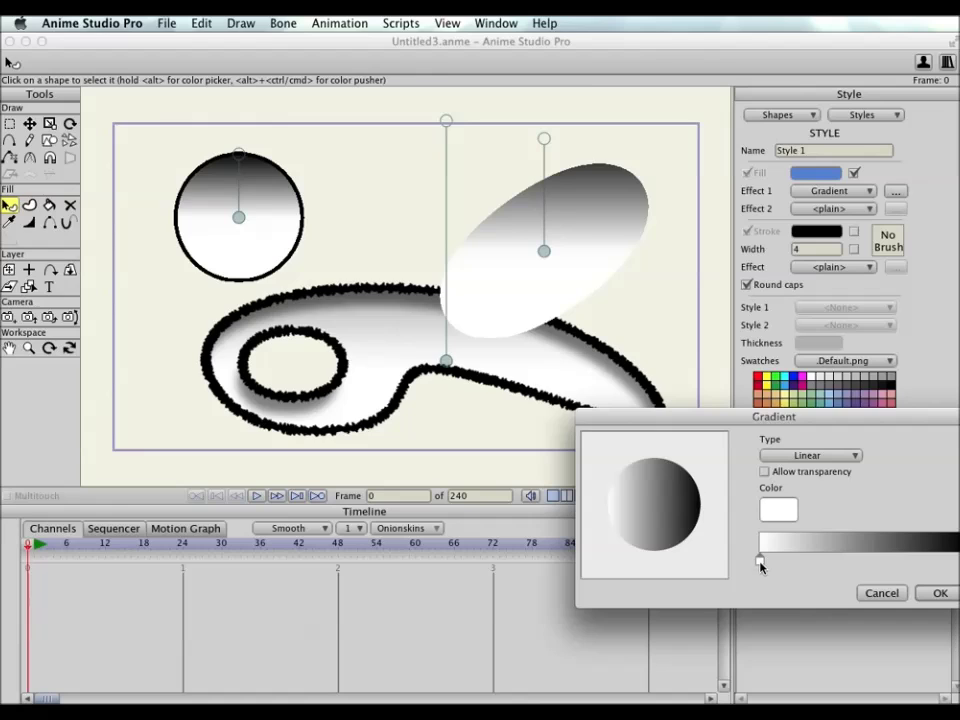
# Step: Make the gradient's first stop transparent and add an opaque red stop, giving transparent-red-black
pyautogui.click(778, 510)
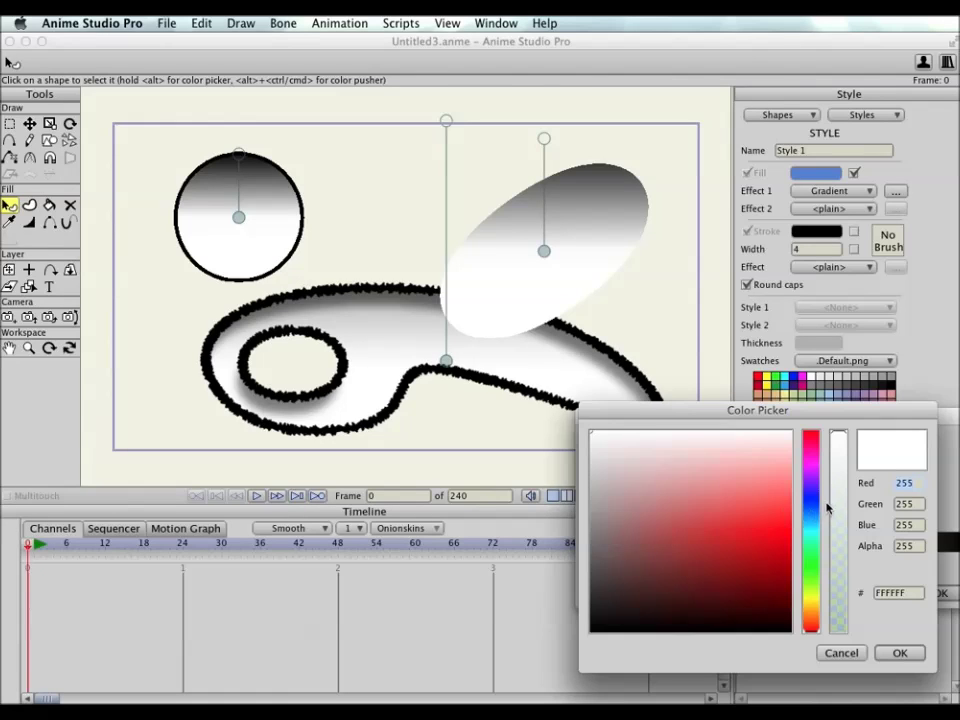
pyautogui.click(840, 611)
pyautogui.click(896, 651)
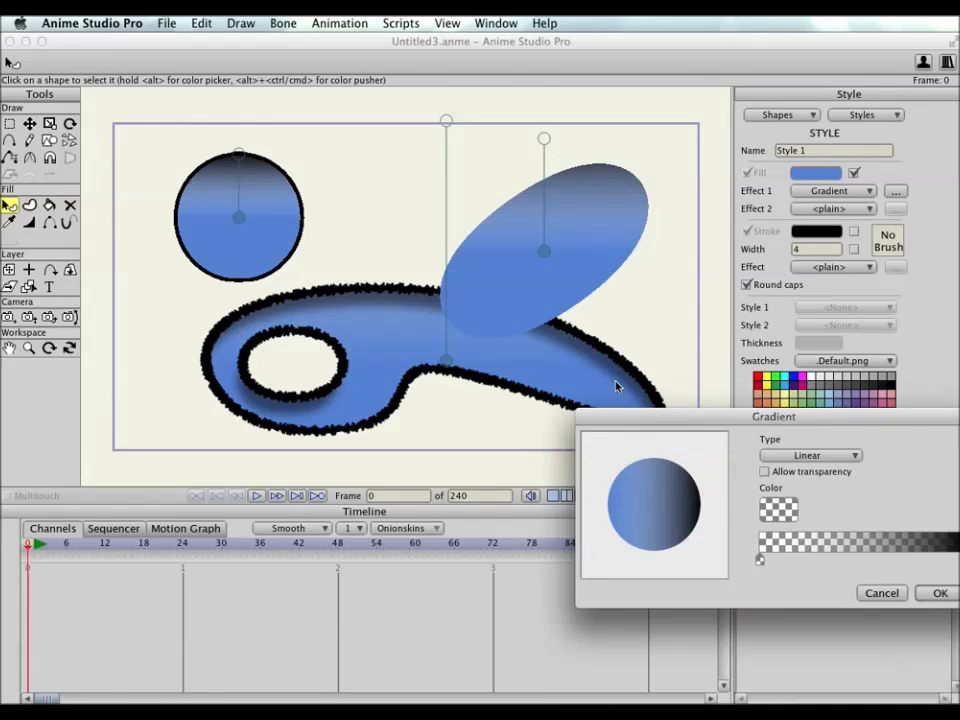
pyautogui.click(866, 558)
pyautogui.doubleClick(866, 561)
pyautogui.click(774, 515)
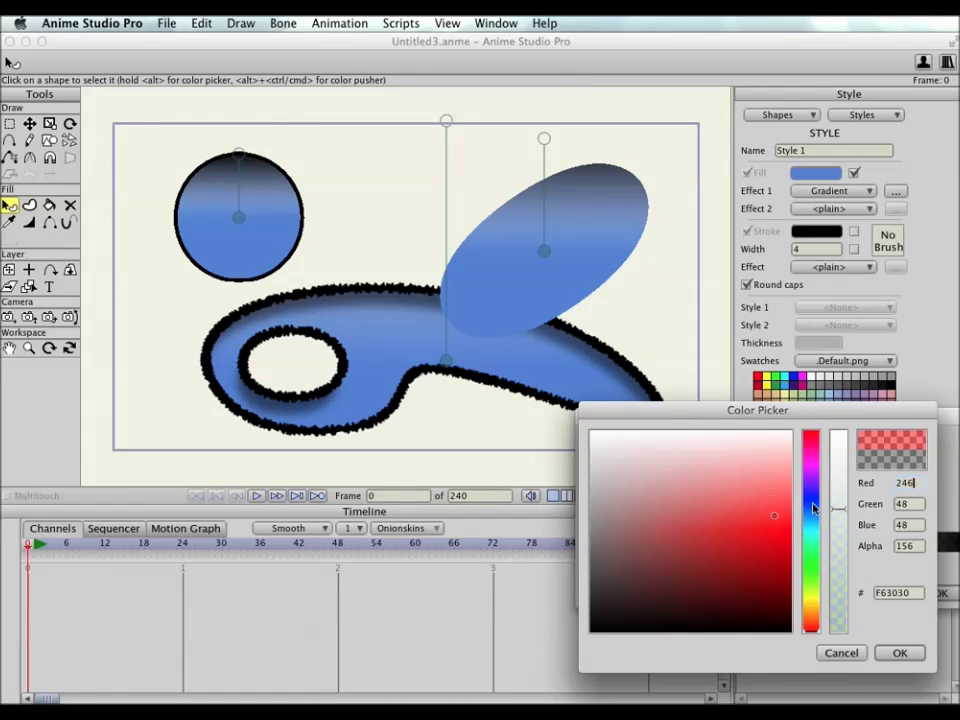
pyautogui.click(836, 426)
pyautogui.click(898, 654)
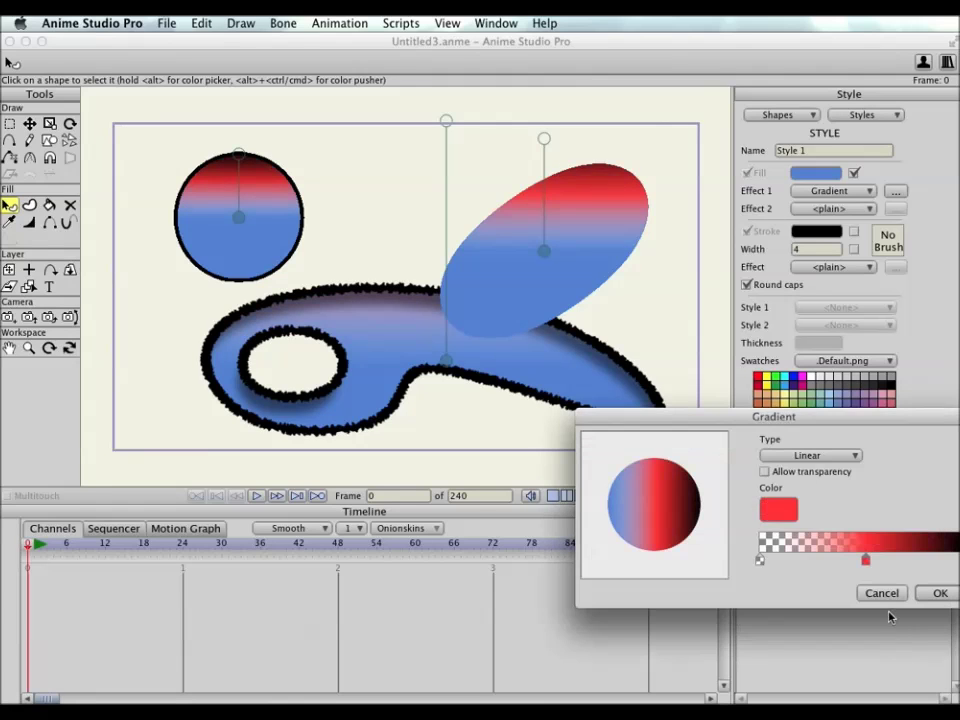
pyautogui.click(936, 594)
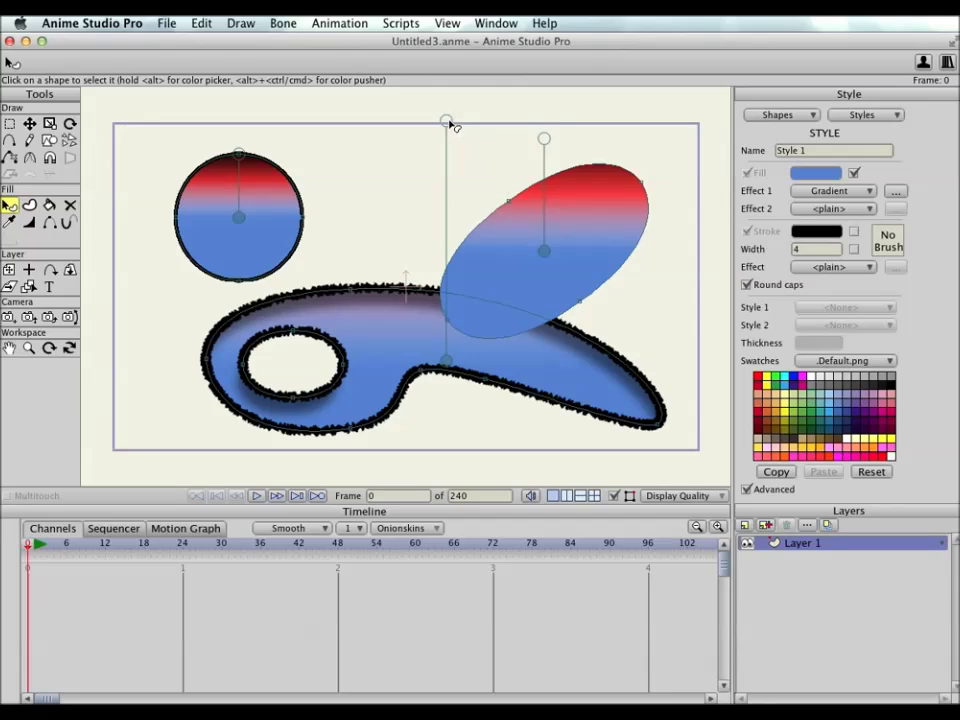
# Step: Drag gradient handles: hooked shape black-red-blue left to right, ellipse tilted diagonally
pyautogui.moveTo(452, 125); pyautogui.dragTo(282, 303)
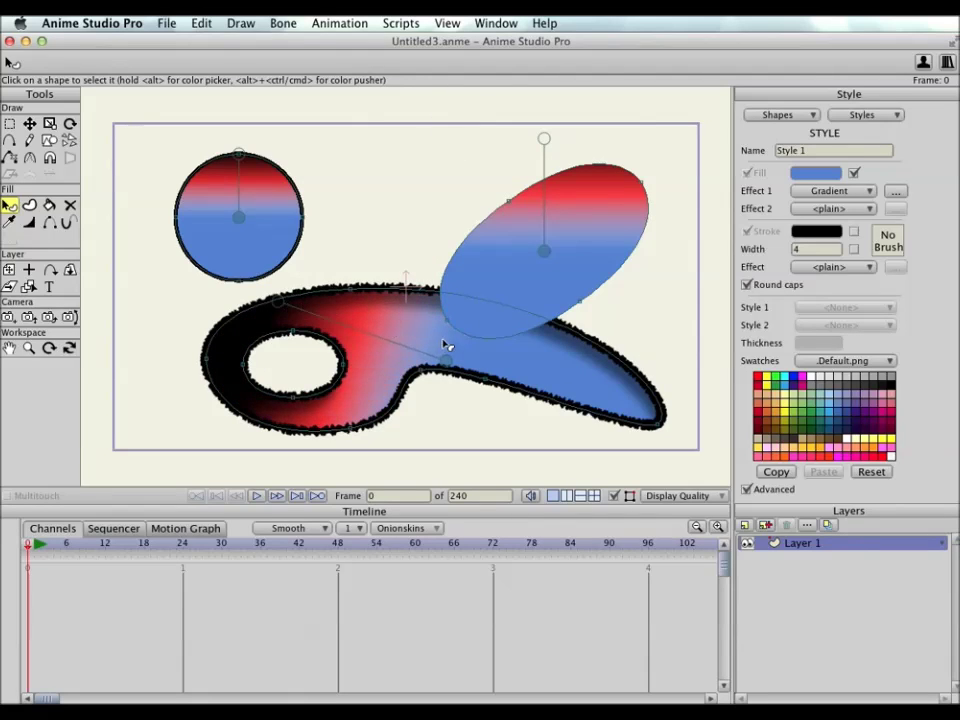
pyautogui.moveTo(450, 360); pyautogui.dragTo(540, 371)
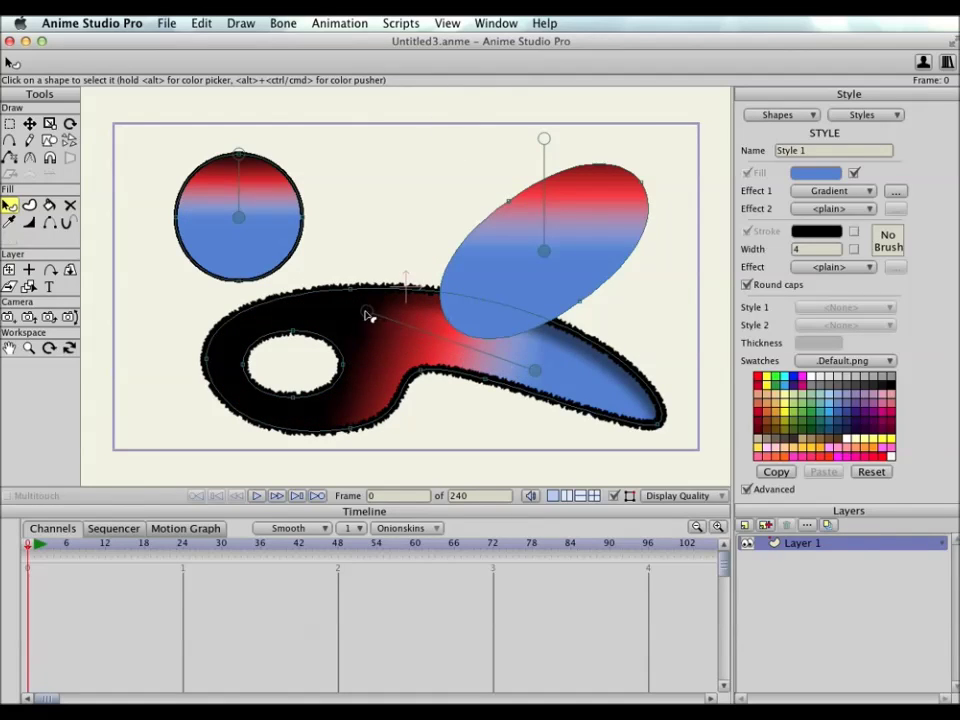
pyautogui.moveTo(368, 314); pyautogui.dragTo(198, 291)
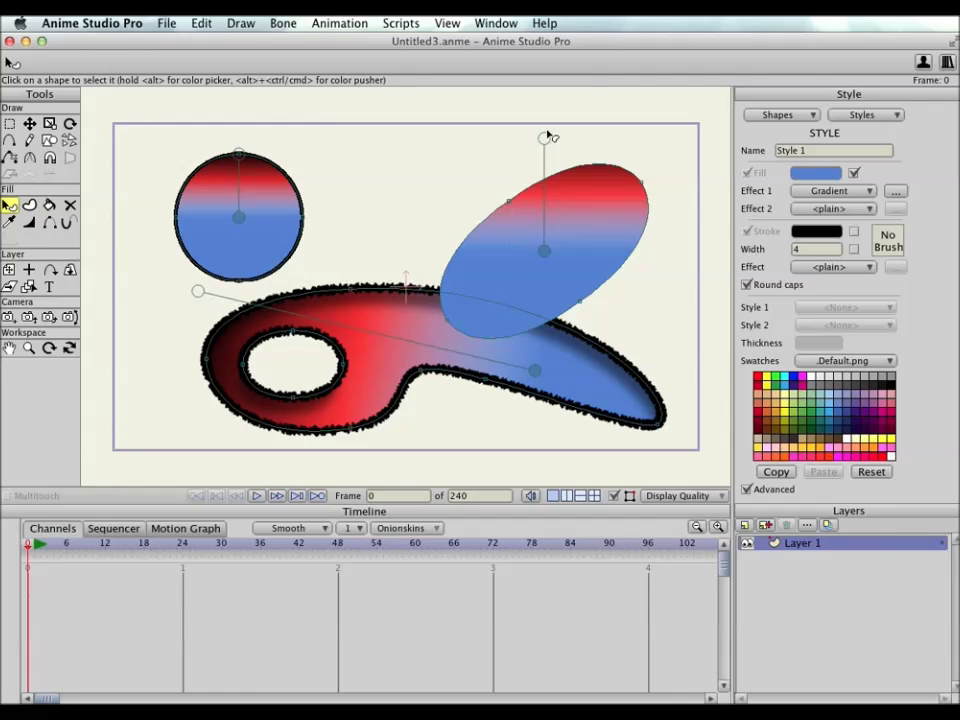
pyautogui.moveTo(546, 249); pyautogui.dragTo(491, 307)
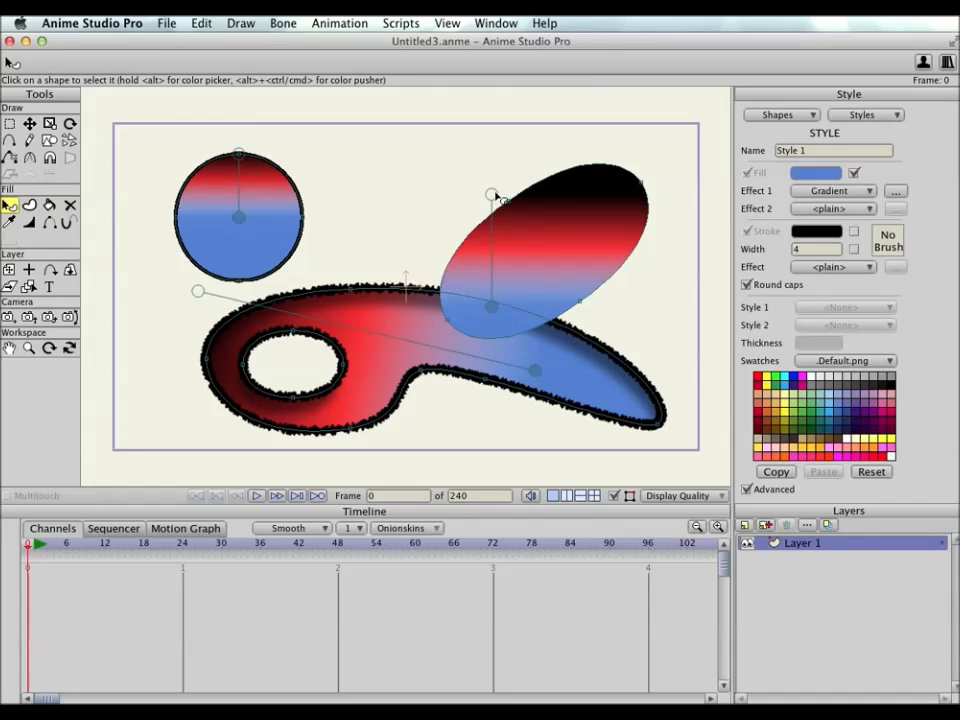
pyautogui.moveTo(492, 194); pyautogui.dragTo(613, 184)
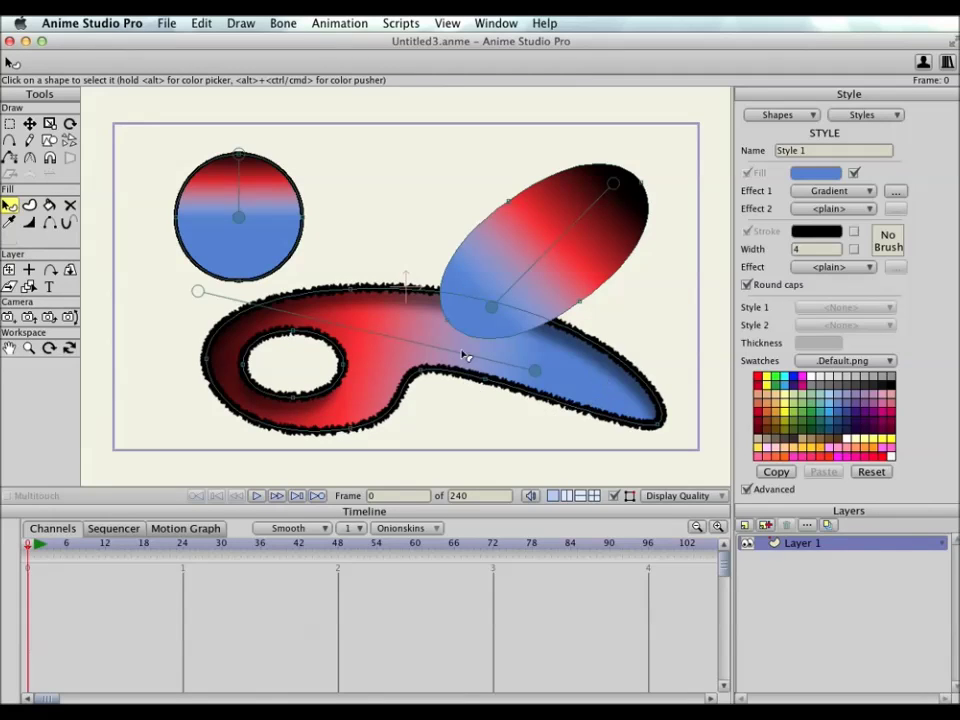
# Step: Edit the hooked shape's Shaded effect, rotating the light angle to 128.50 while keeping offset 27 and blur 32
pyautogui.click(589, 375)
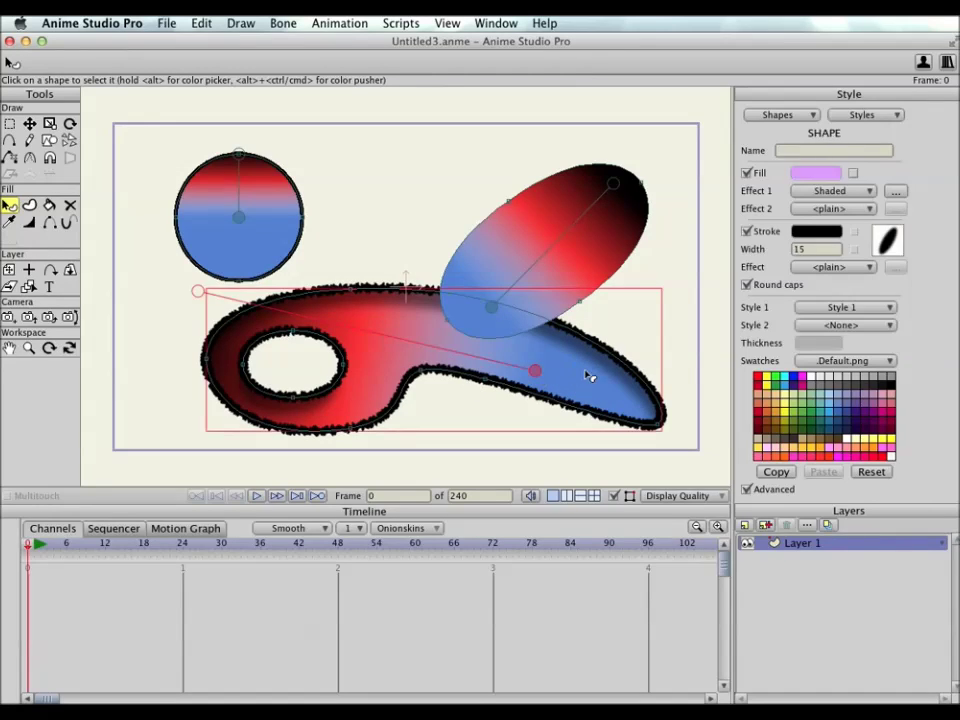
pyautogui.click(897, 192)
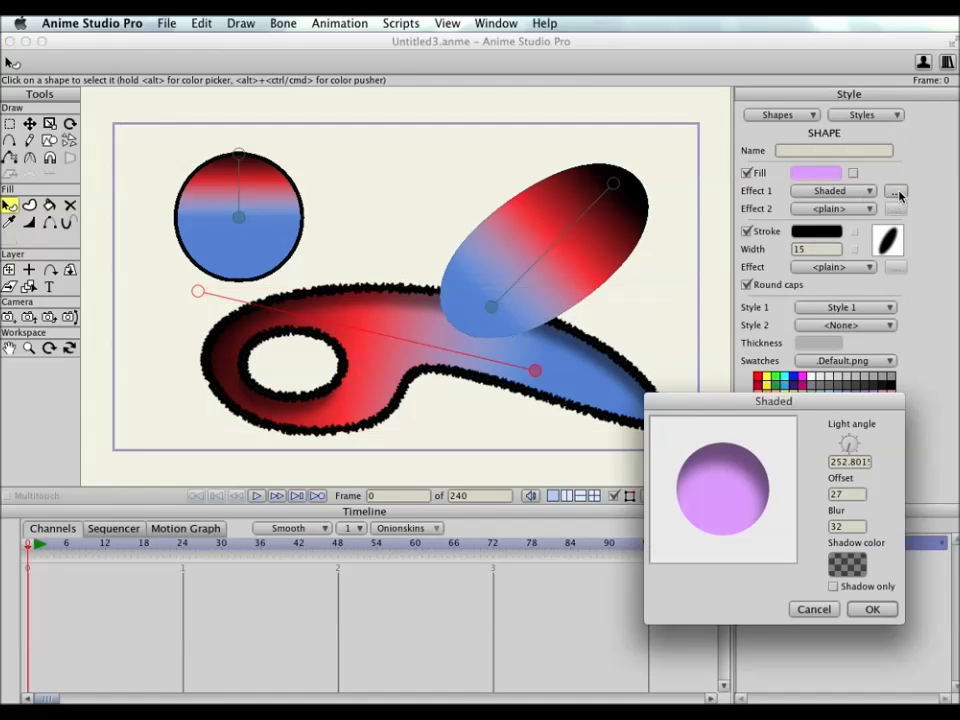
pyautogui.moveTo(851, 453)
pyautogui.mouseDown()
pyautogui.moveTo(836, 433)
pyautogui.moveTo(896, 433)
pyautogui.moveTo(851, 403)
pyautogui.moveTo(841, 447)
pyautogui.moveTo(896, 441)
pyautogui.moveTo(829, 476)
pyautogui.moveTo(814, 407)
pyautogui.moveTo(840, 407)
pyautogui.moveTo(819, 403)
pyautogui.mouseUp()
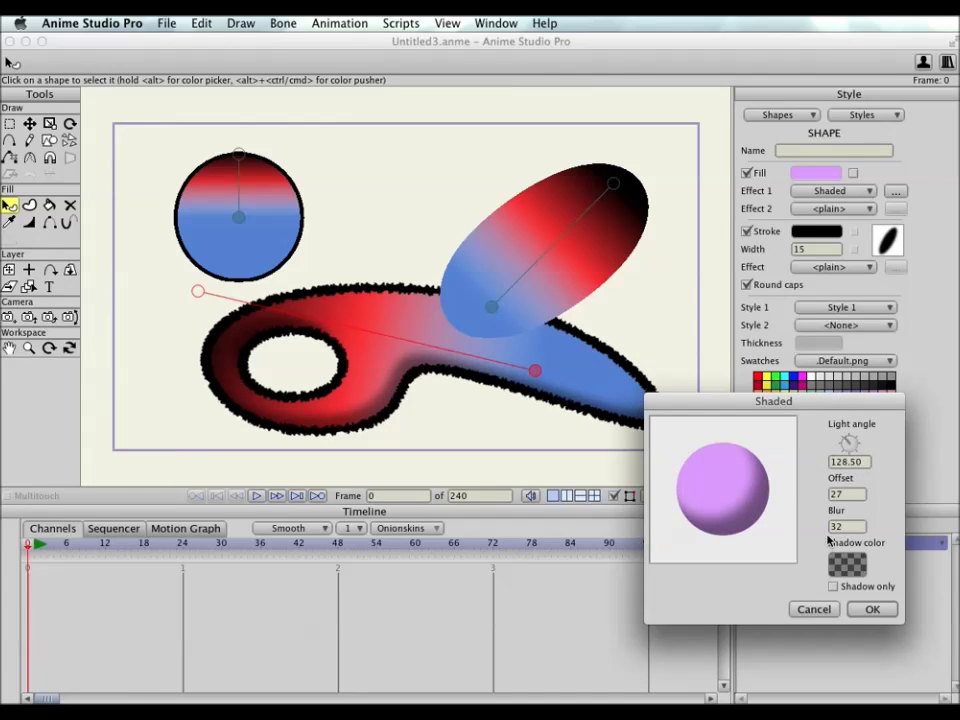
pyautogui.click(872, 610)
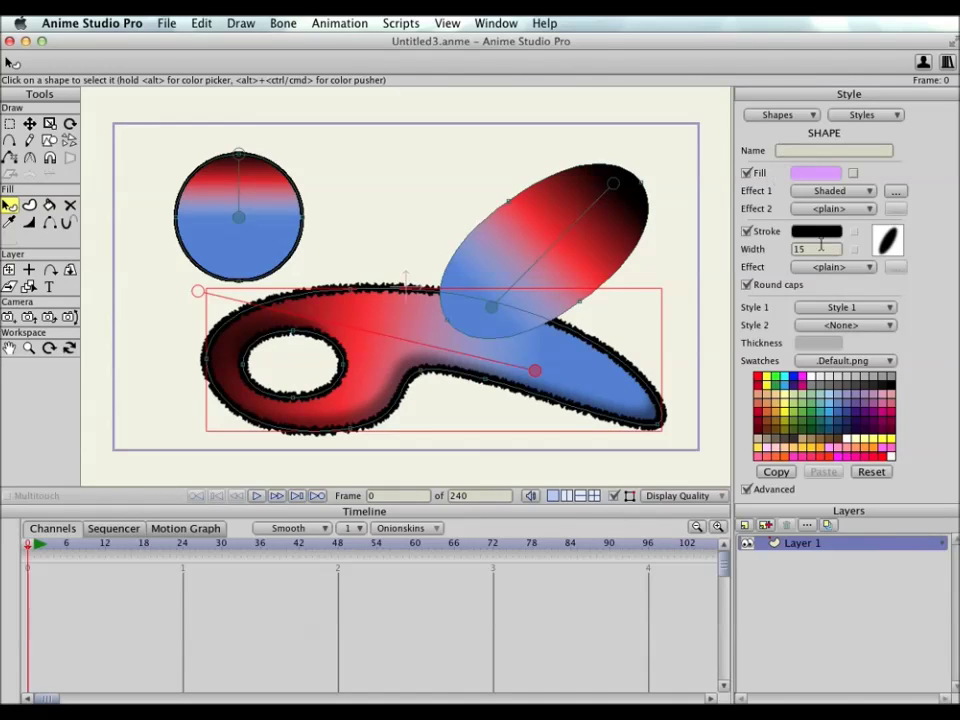